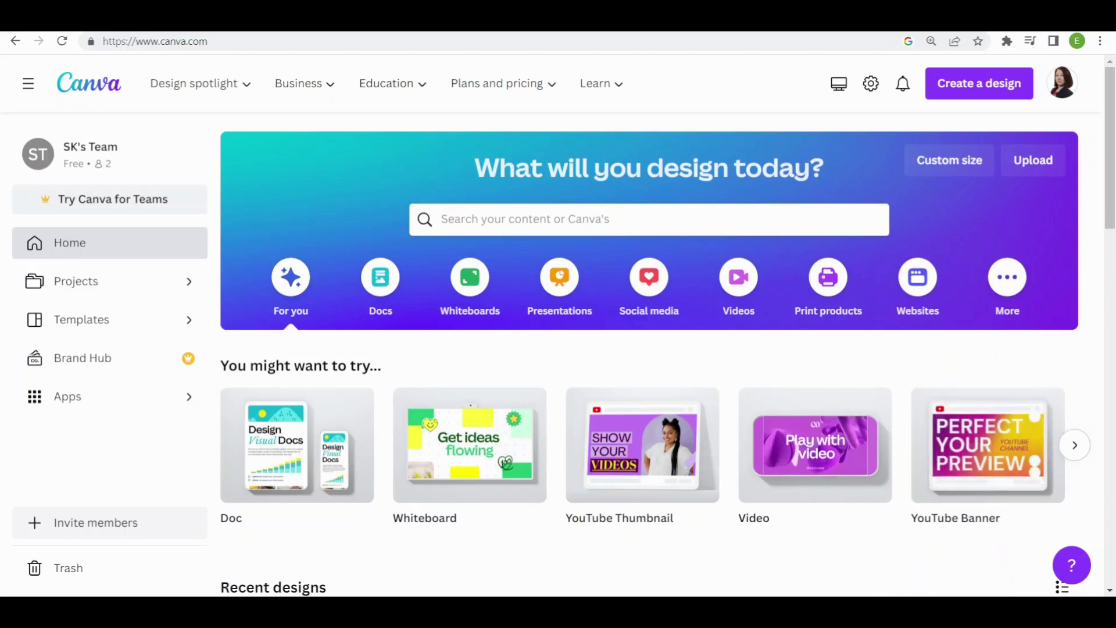
- Search for "online portfolio" and open the Online Portfolio 1920 × 1080 px template category
text(online portfolio)
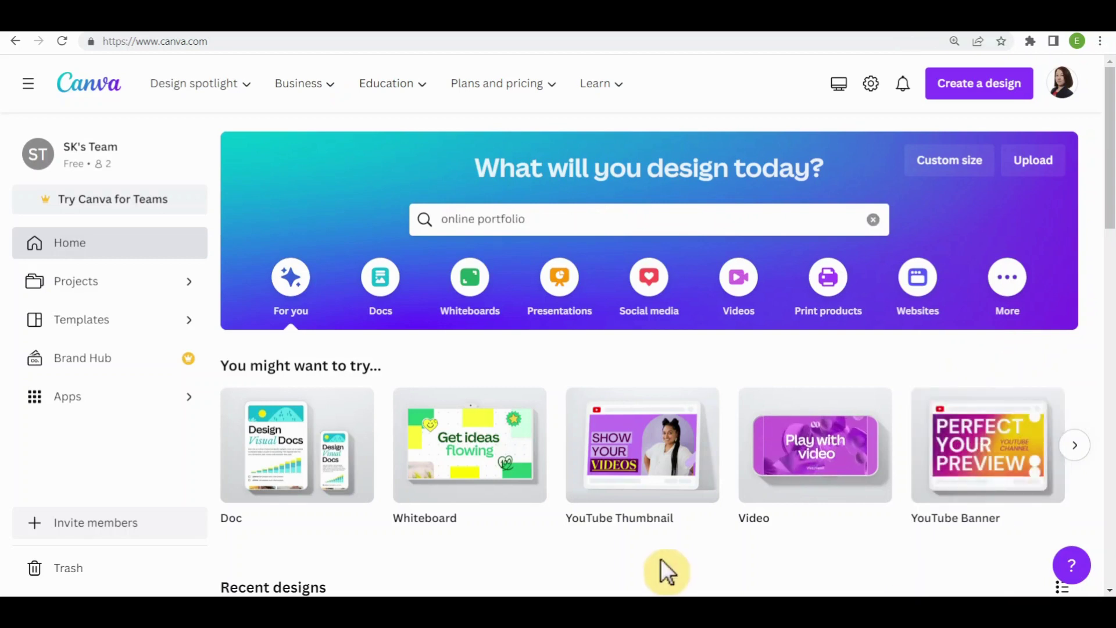
click(569, 218)
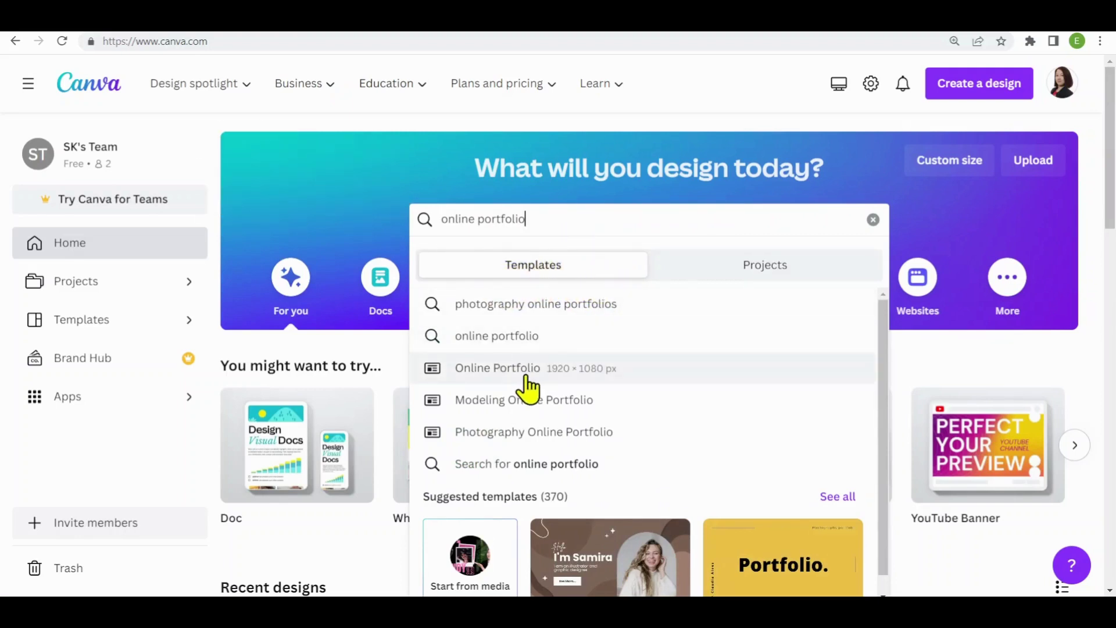
click(507, 372)
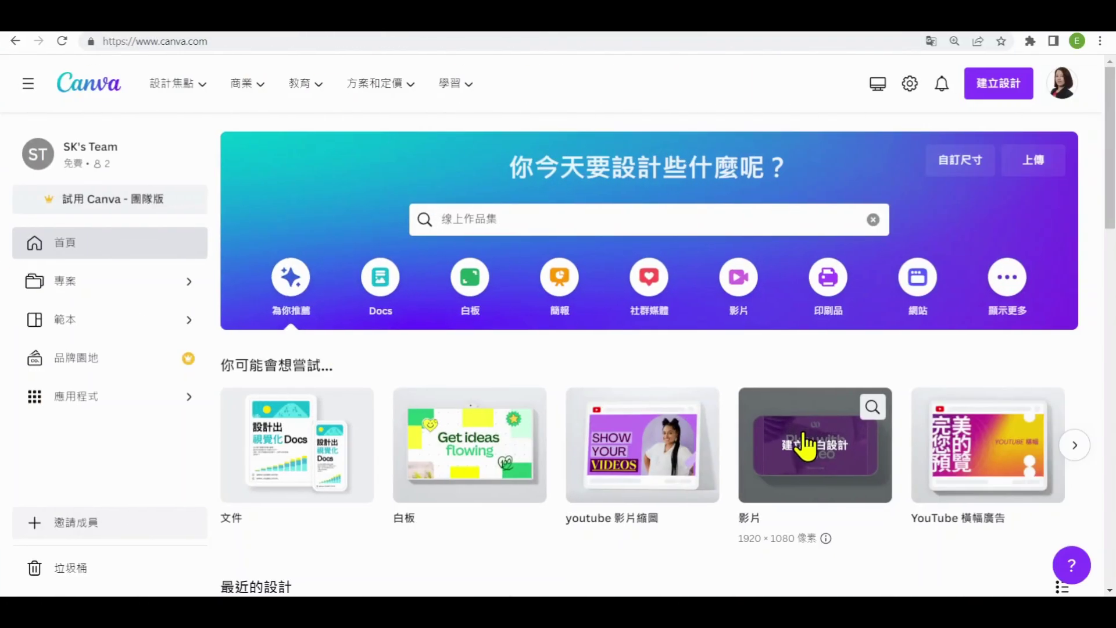
- Search for 线上作品集 in the Chinese interface and open the 線上作品集 1920 × 1080 template category
click(562, 221)
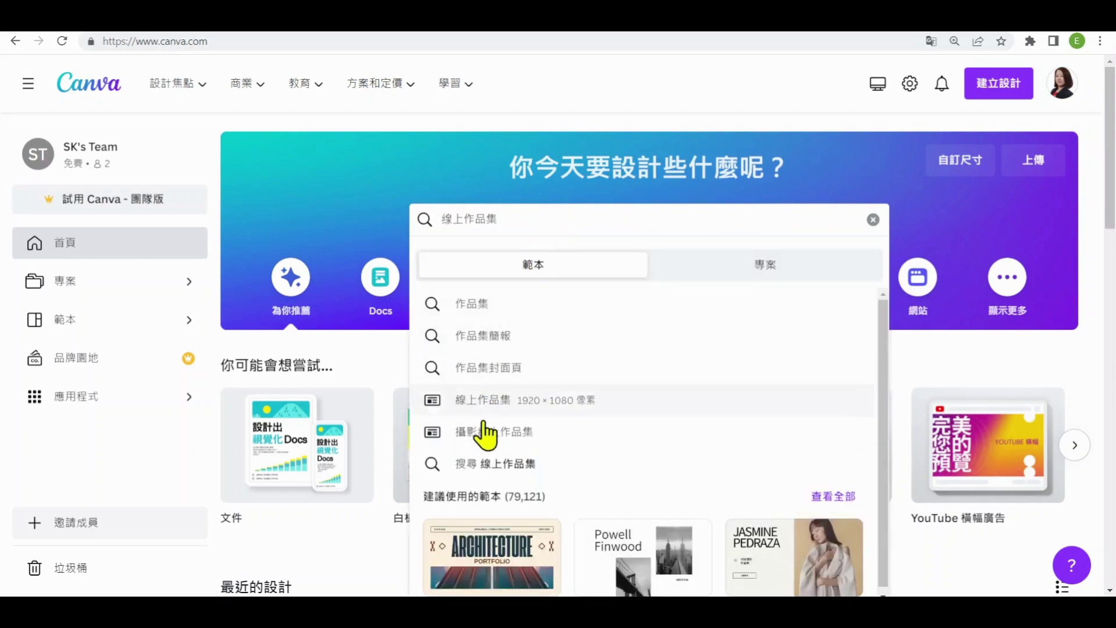
click(485, 401)
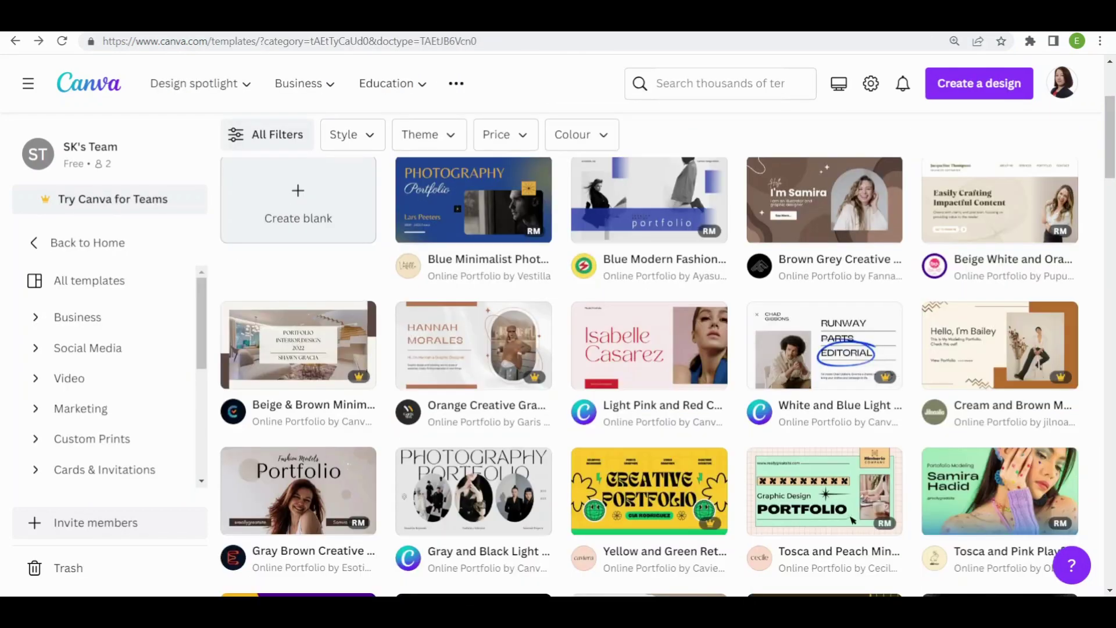
- Look through the Online Portfolios templates and create a blank Online Portfolio design
scroll(651, 442, up, 3)
scroll(653, 443, down, 2)
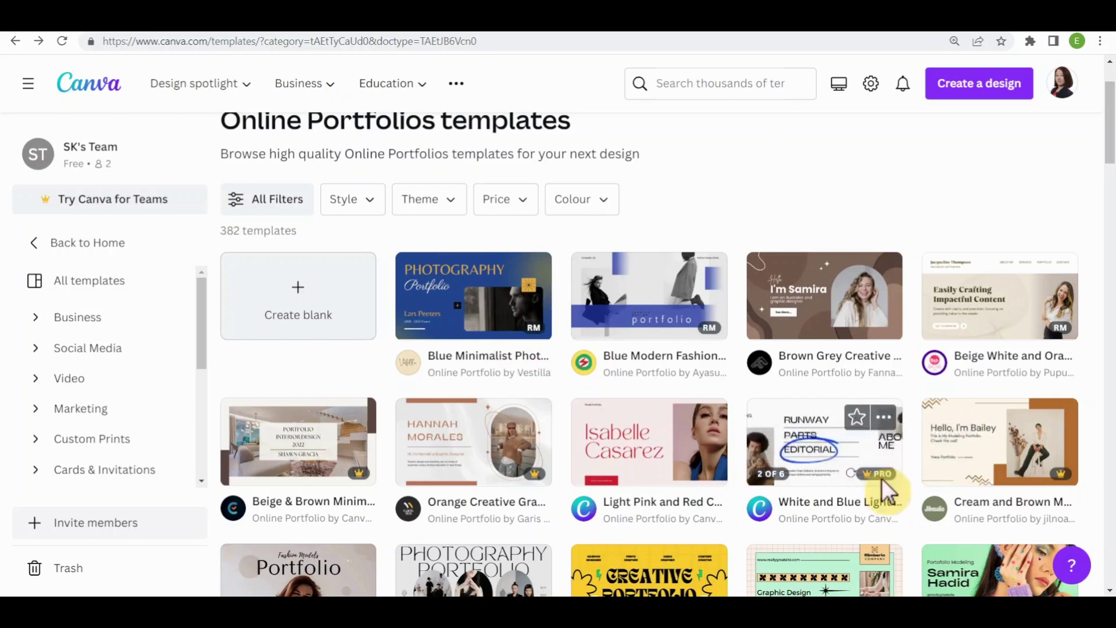
mouse_move(881, 478)
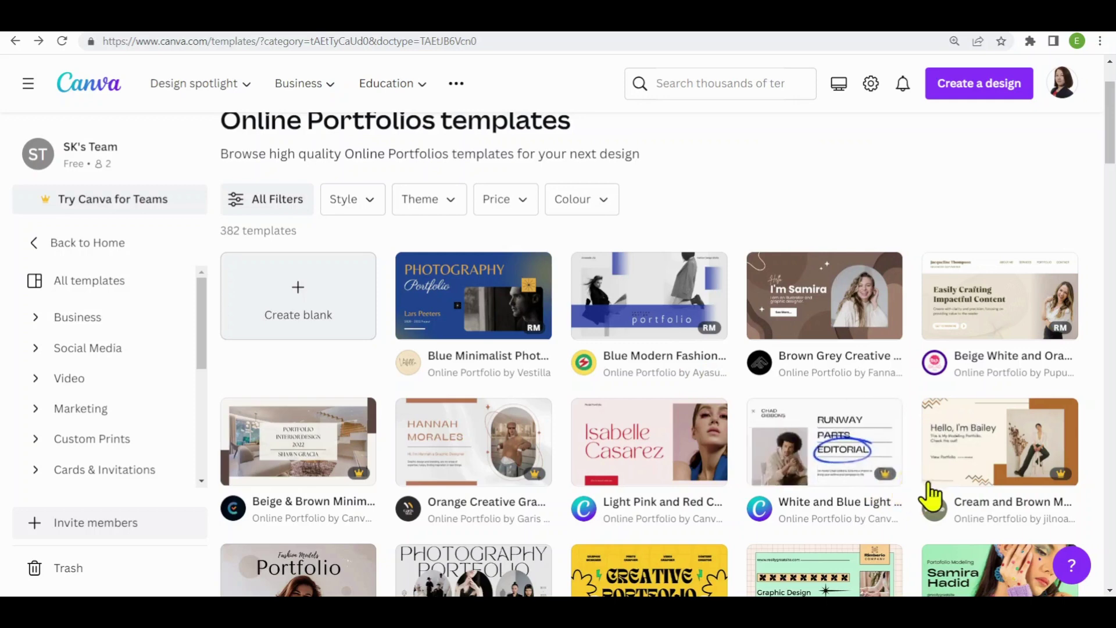
scroll(863, 408, down, 2)
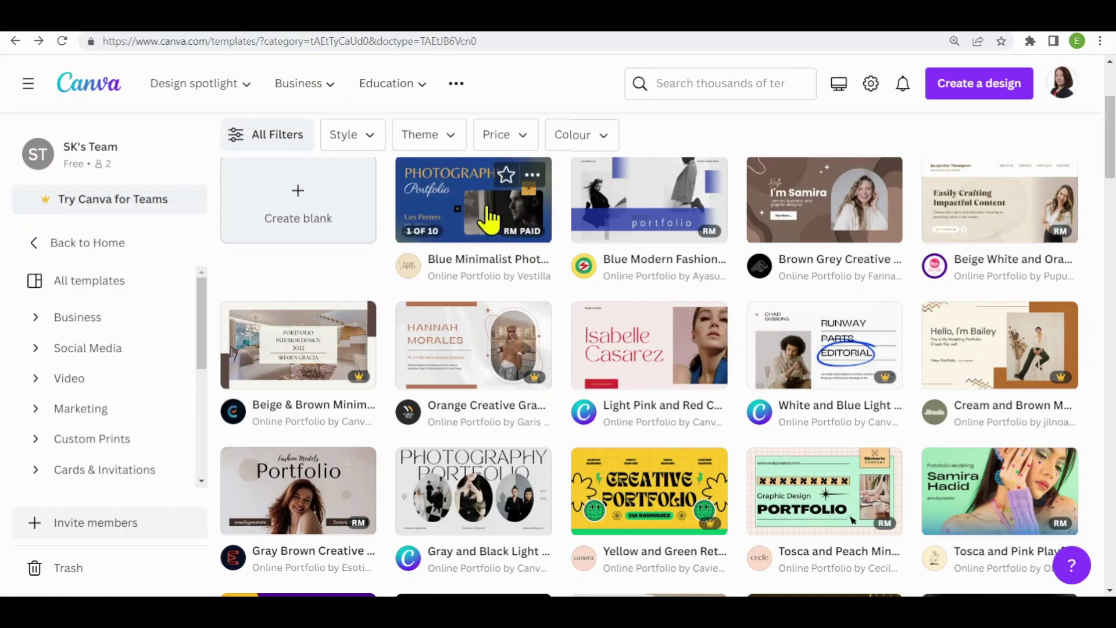
scroll(709, 461, down, 5)
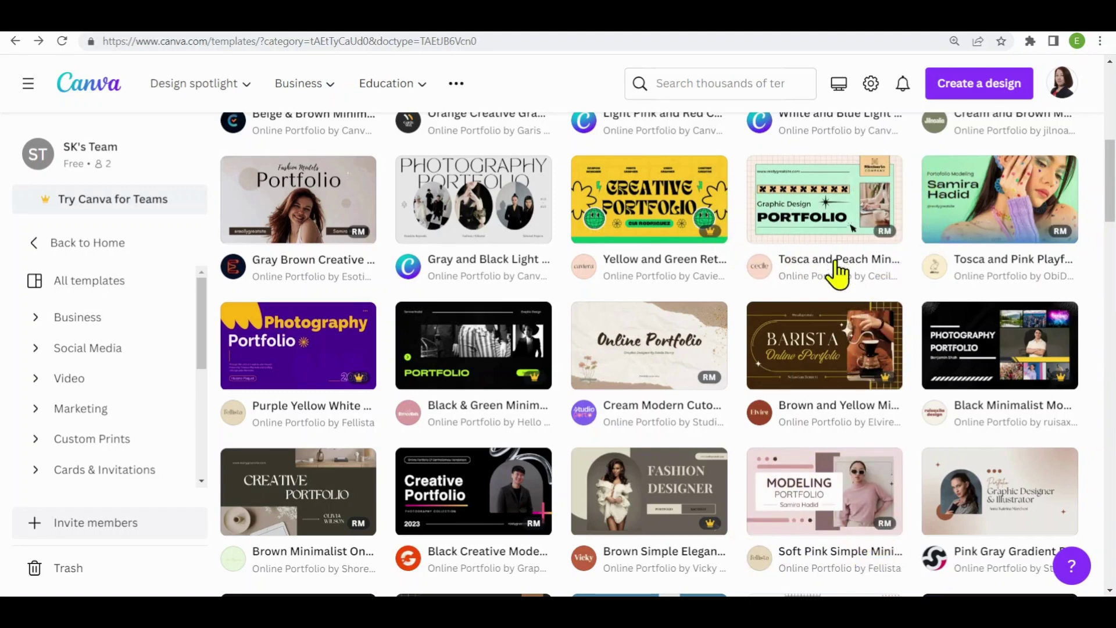
scroll(826, 296, up, 10)
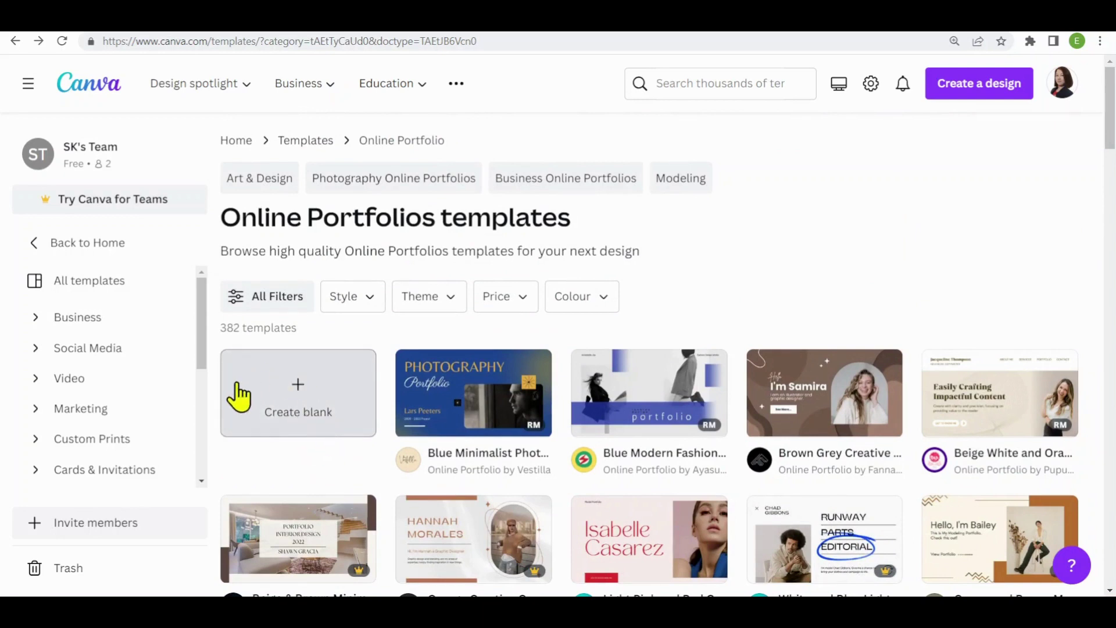
click(299, 414)
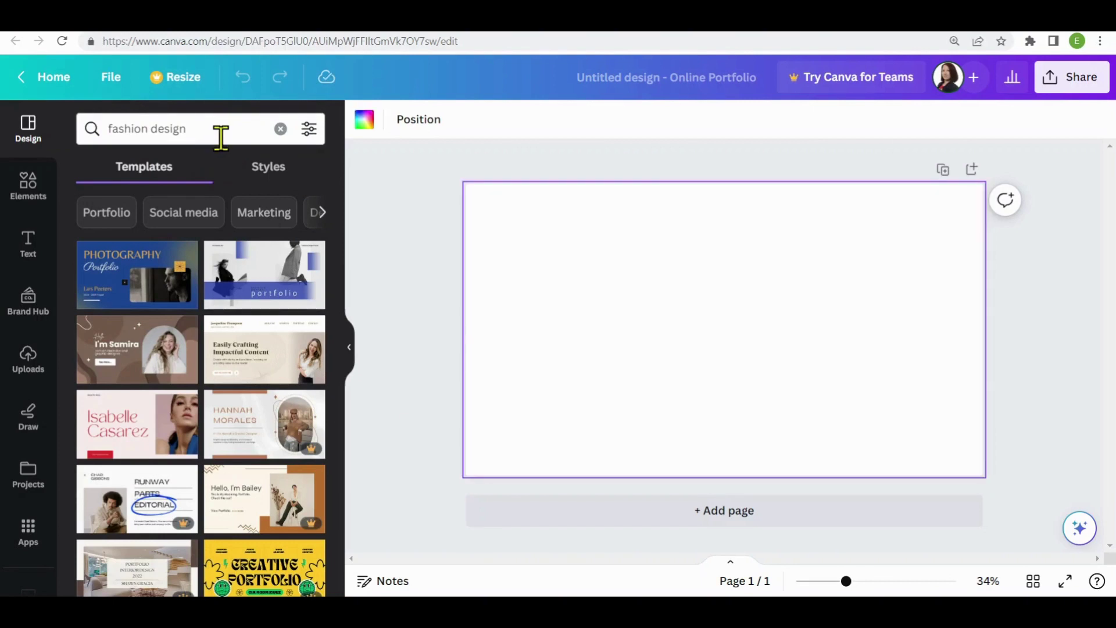
- Search the templates for "fashion design" and apply the cover page of the Cream Blue and Orange Minimalist Fashion Designer Online Portfolio
click(222, 127)
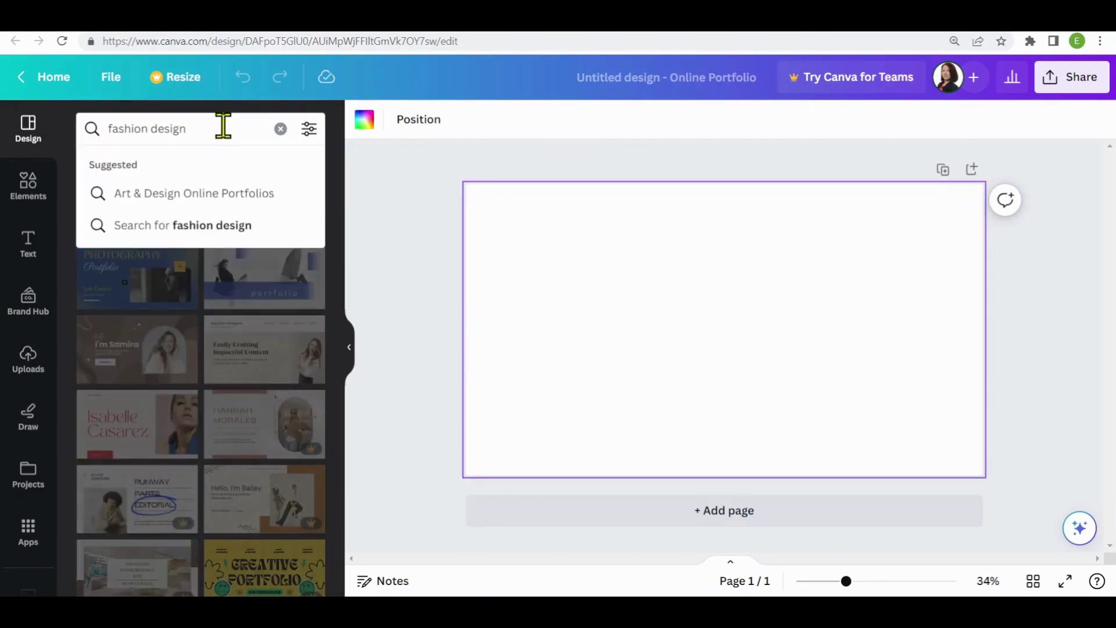
key(Return)
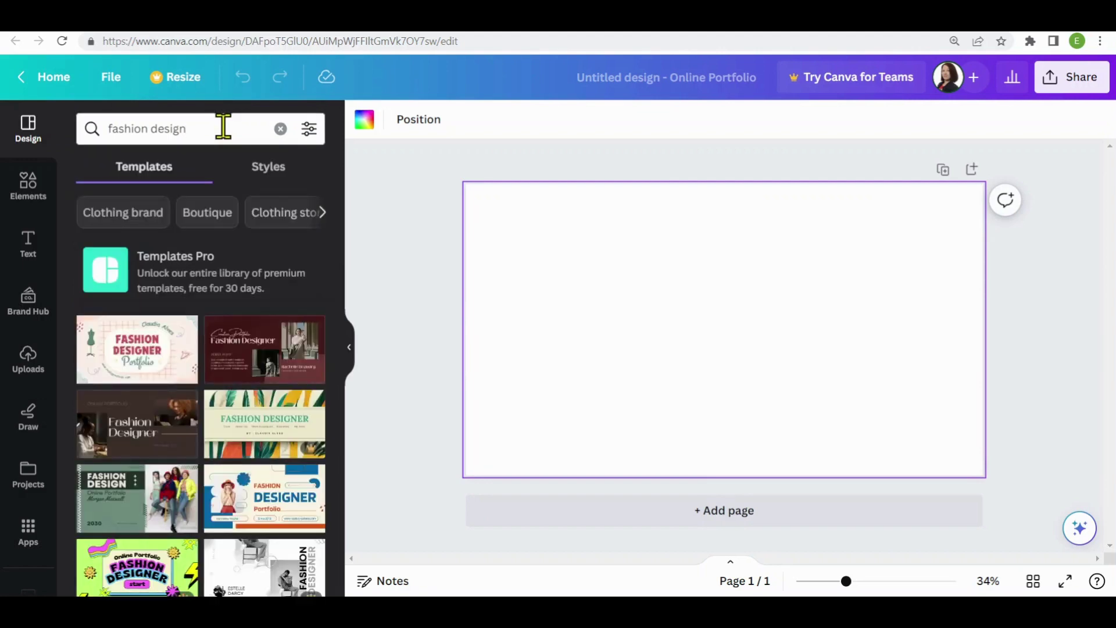
click(262, 525)
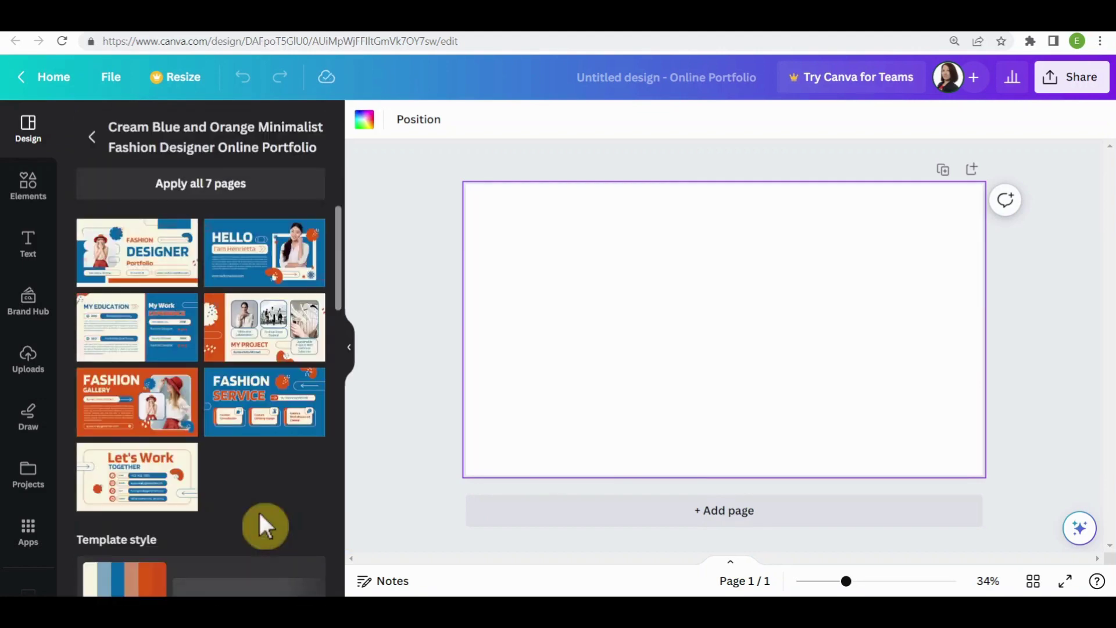
click(121, 269)
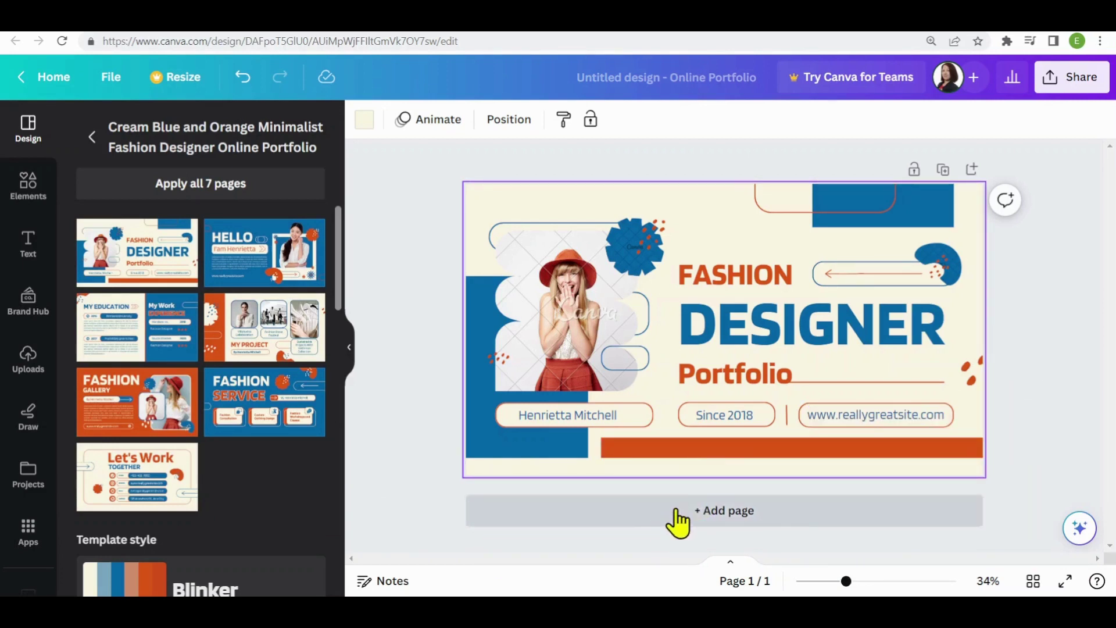
- Add a second page and apply the same template's blue HELLO introduction page to it
click(739, 512)
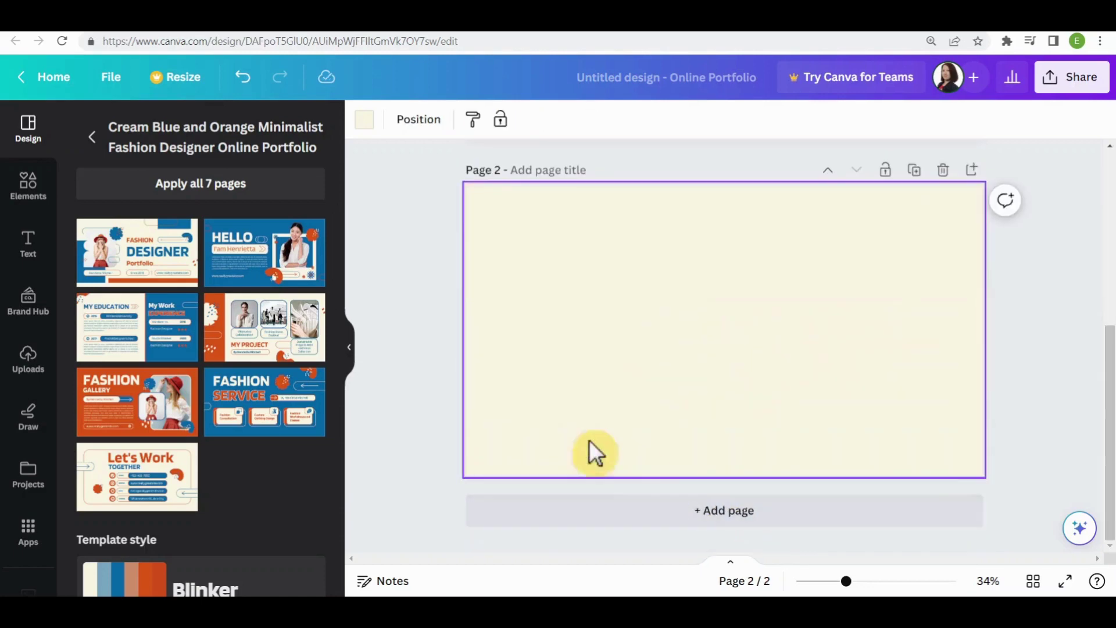
click(246, 278)
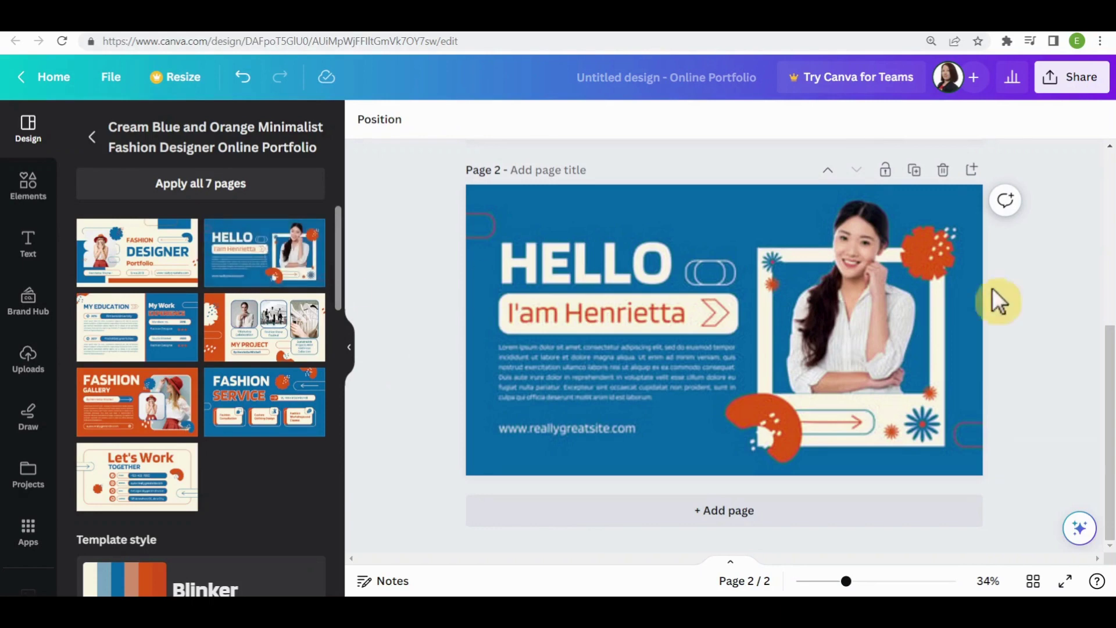
click(1044, 314)
- Delete the watermarked blue flower graphic beside the photo on page 1
scroll(1043, 313, up, 5)
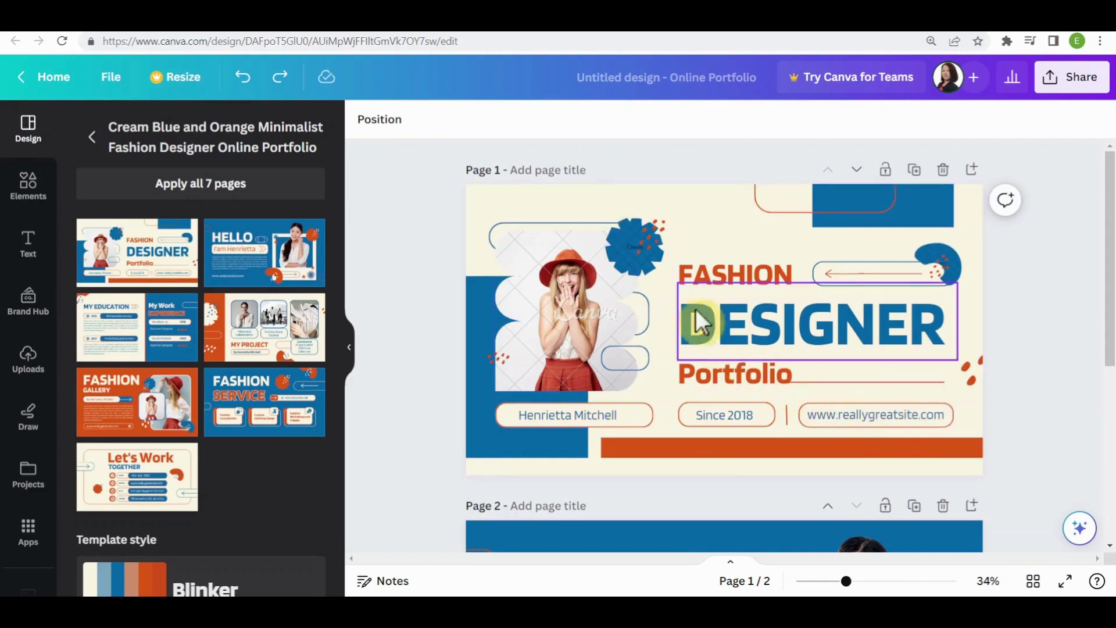
click(647, 265)
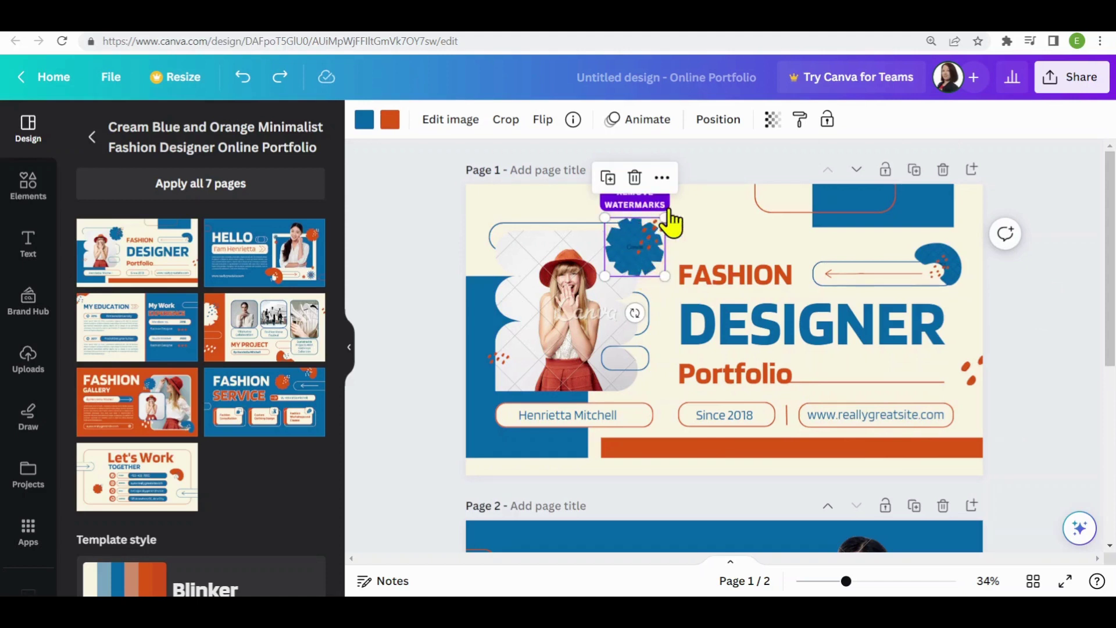
click(635, 178)
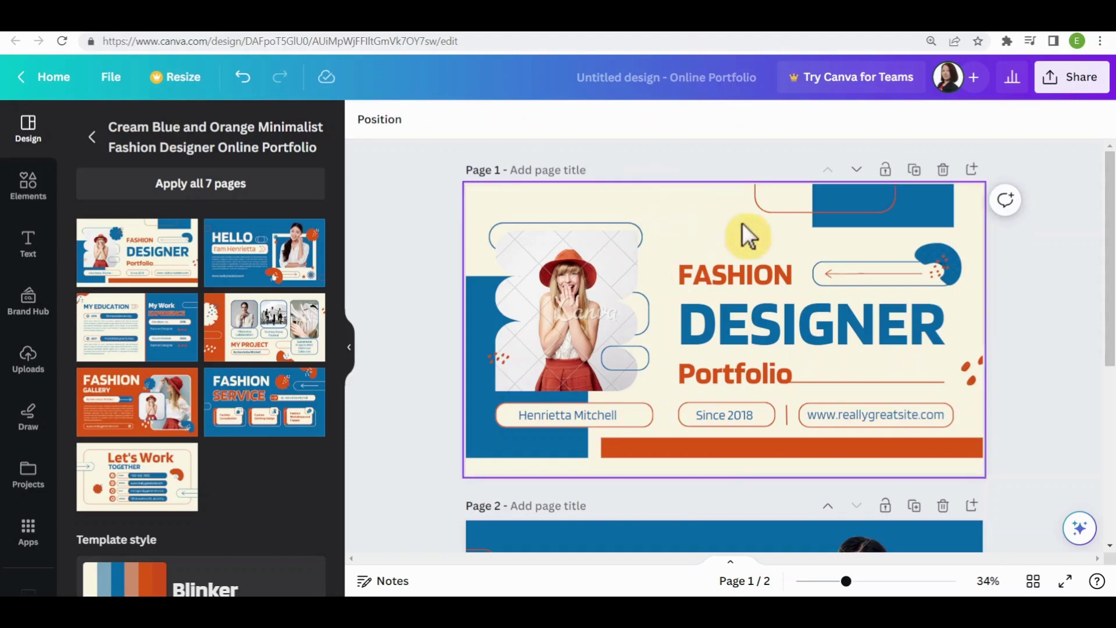
- Search the elements for "flower", restrict the results to graphics, and add the flat pink flower to page 1
click(31, 191)
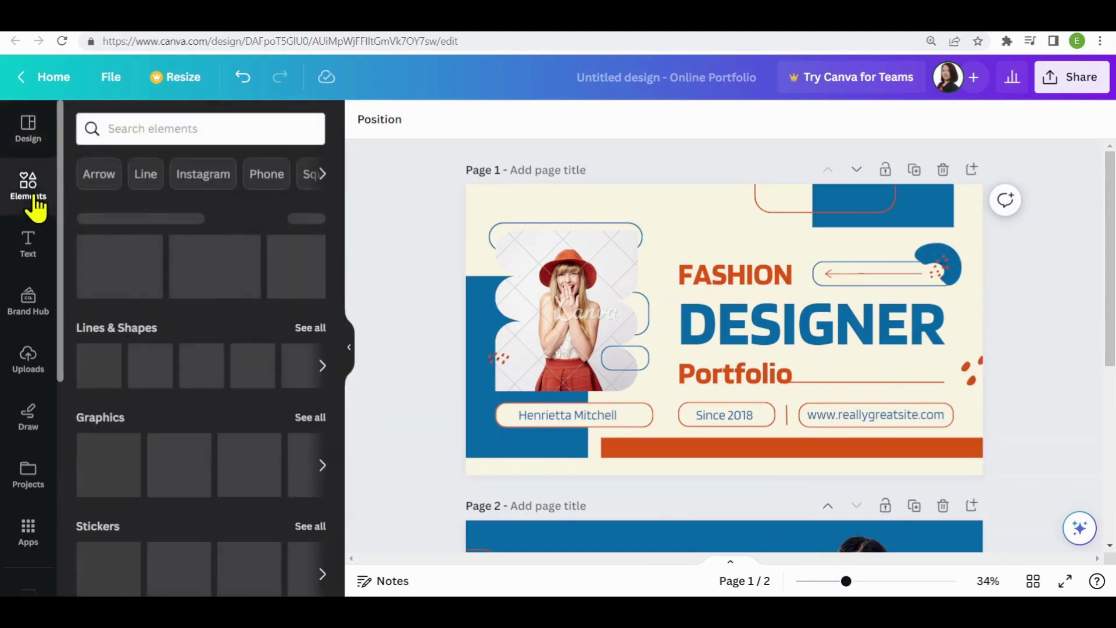
click(256, 133)
text(flower)
key(Return)
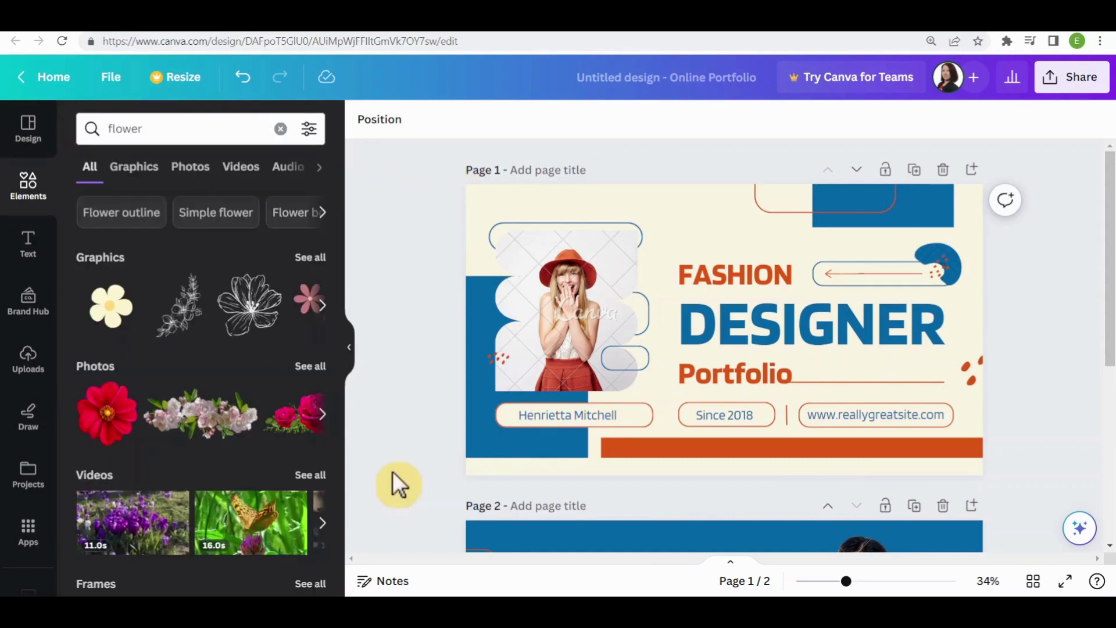
click(145, 172)
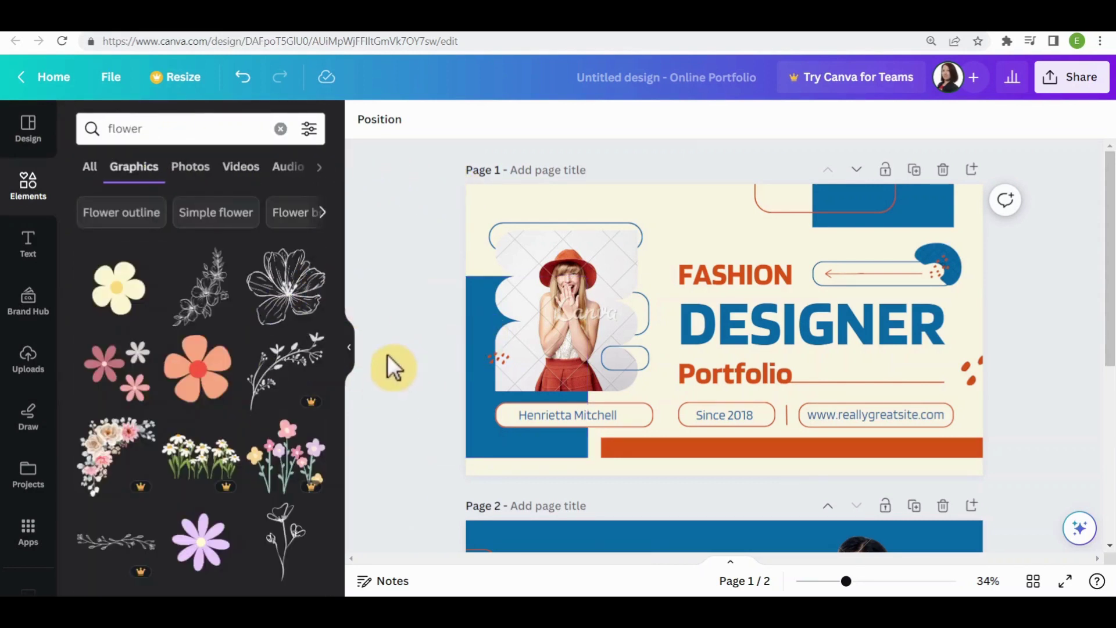
scroll(291, 511, down, 5)
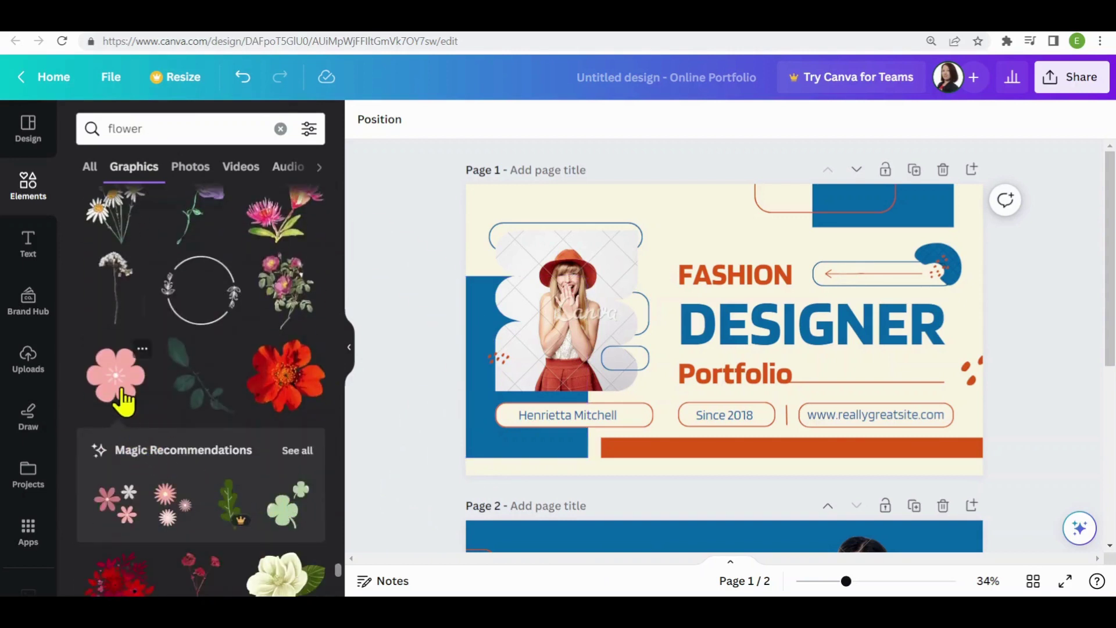
click(119, 377)
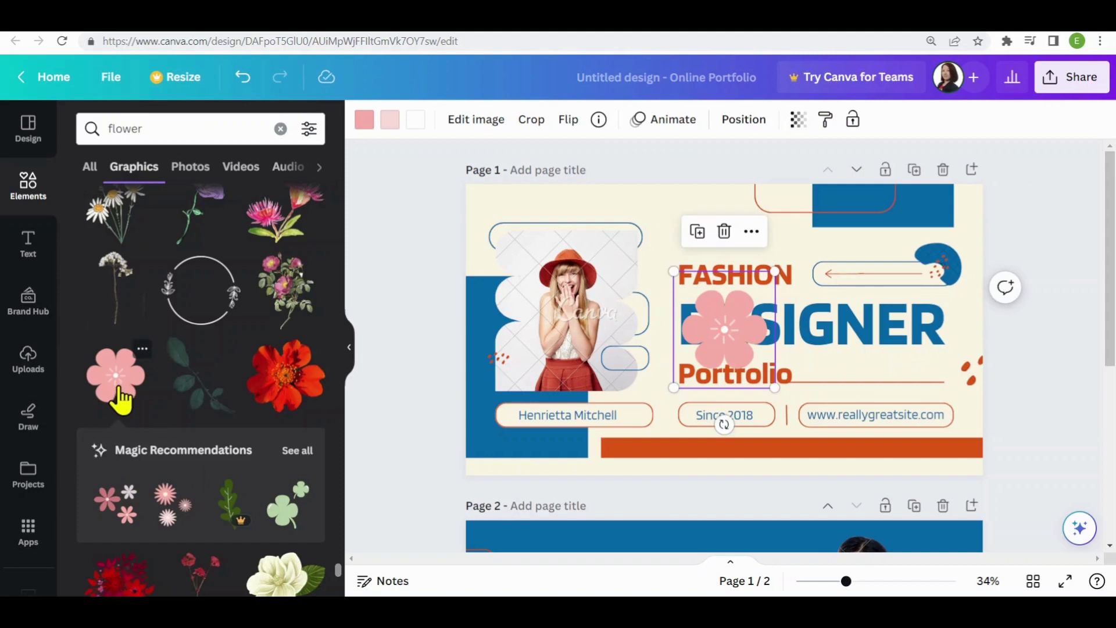
- Recolour the flower's petals to the document's blue, shrink it to about 214 × 247, and place it at the photo's upper-right corner
click(364, 125)
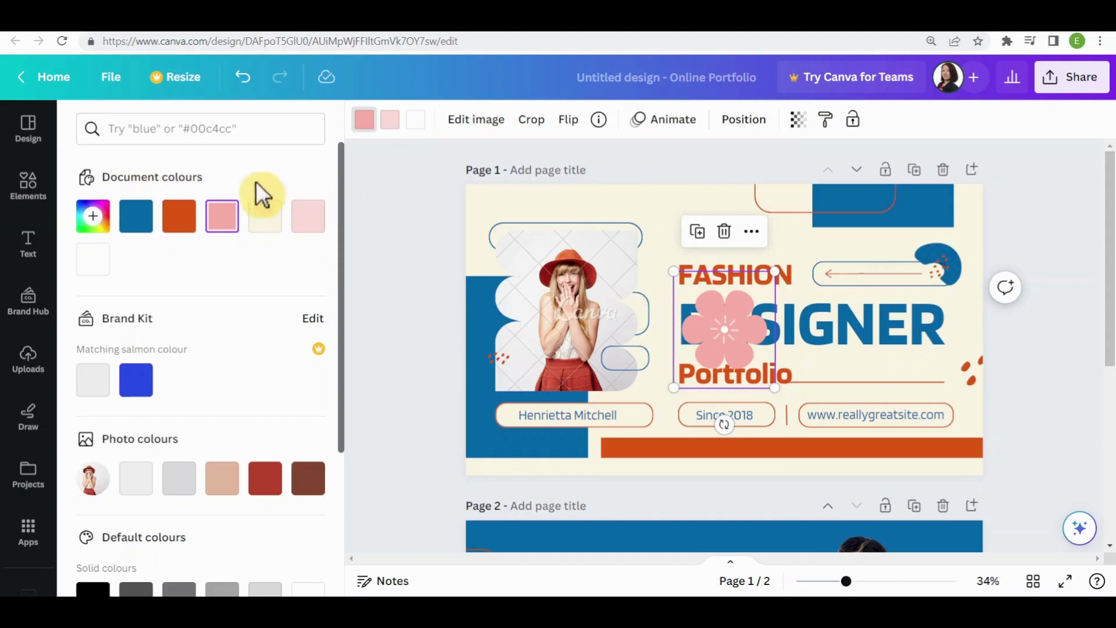
click(137, 229)
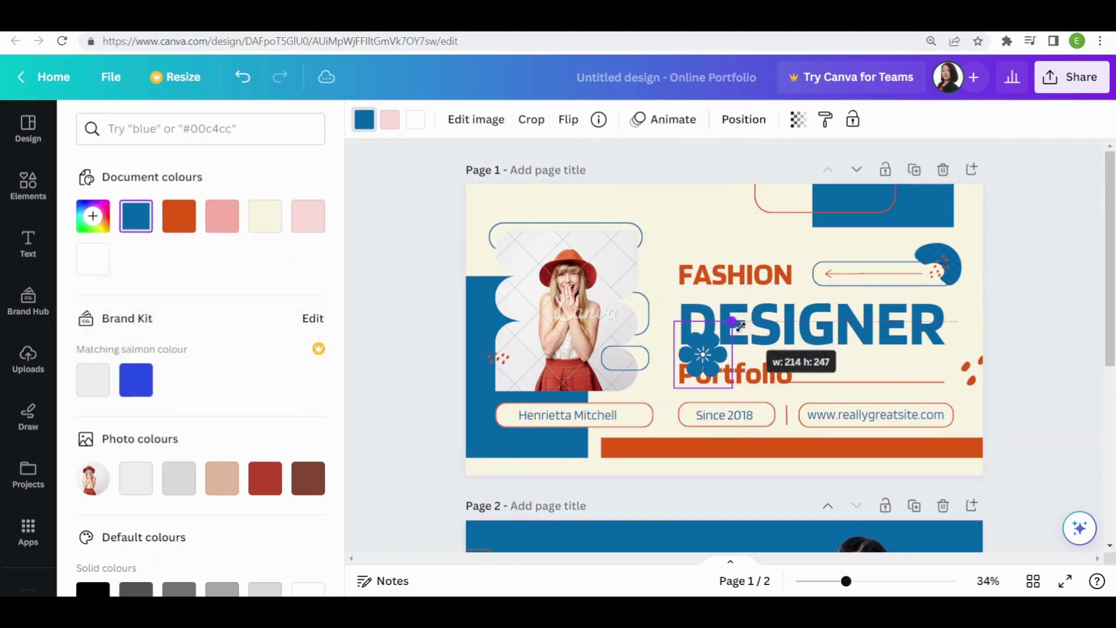
drag(724, 329, 639, 230)
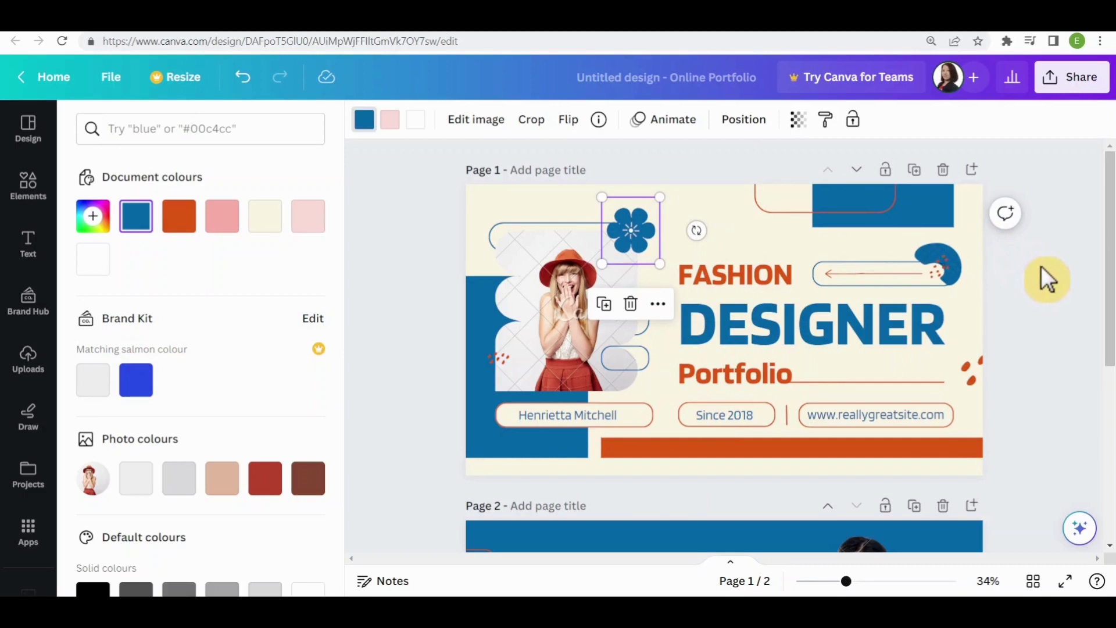
- Delete the watermarked woman's image from the photo frame on page 1, keeping the frame
click(581, 261)
click(565, 190)
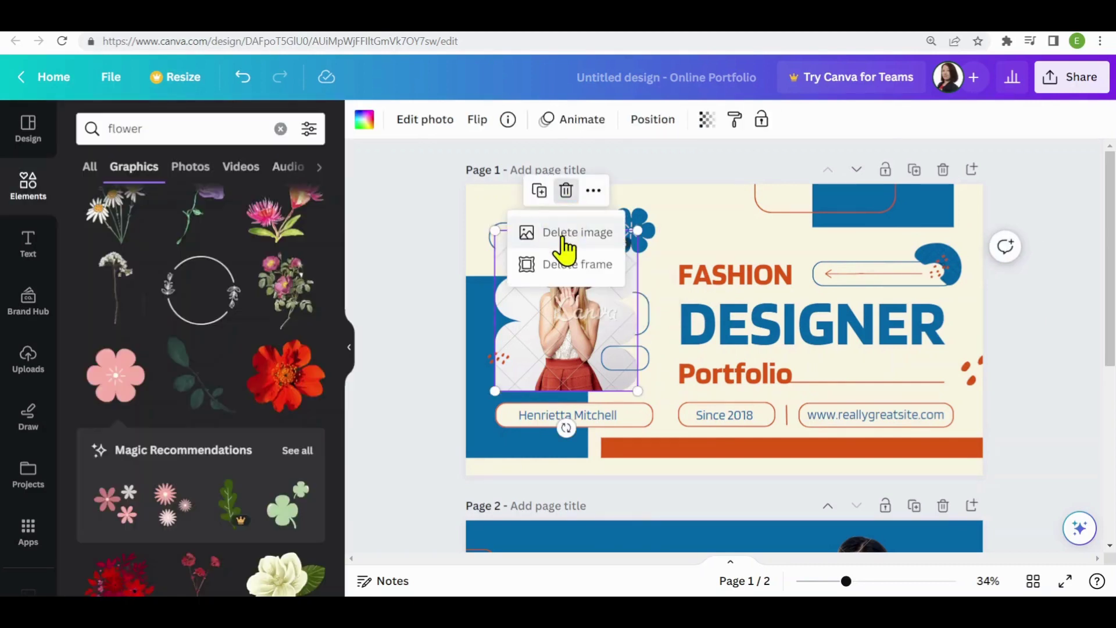
click(560, 235)
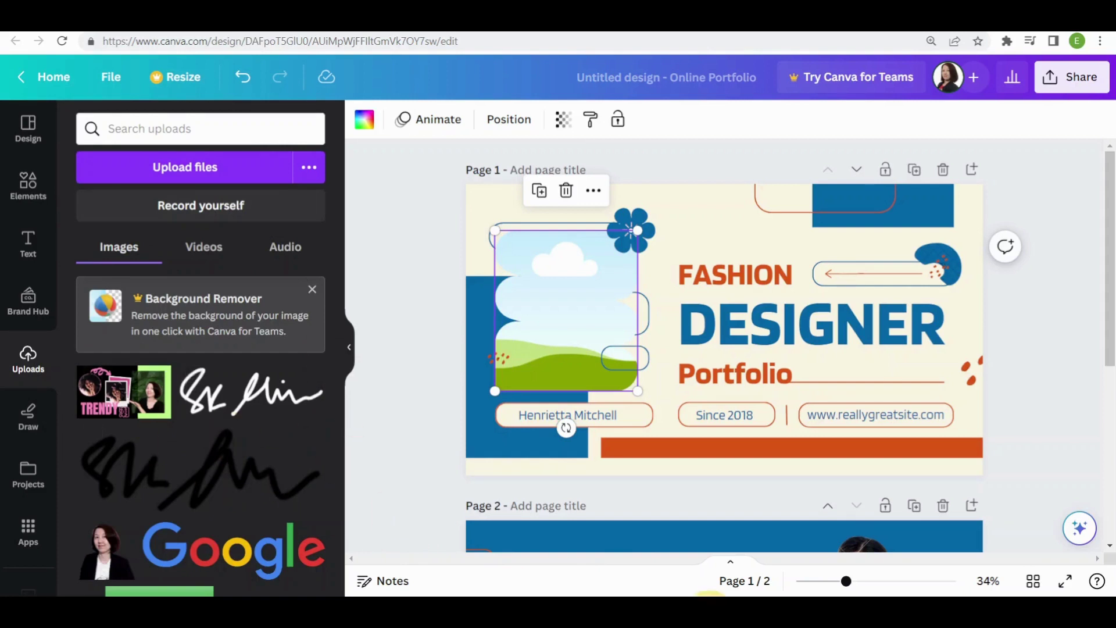
- Fill the empty frame with the recently used photo of the woman in white and shift its crop slightly
click(28, 593)
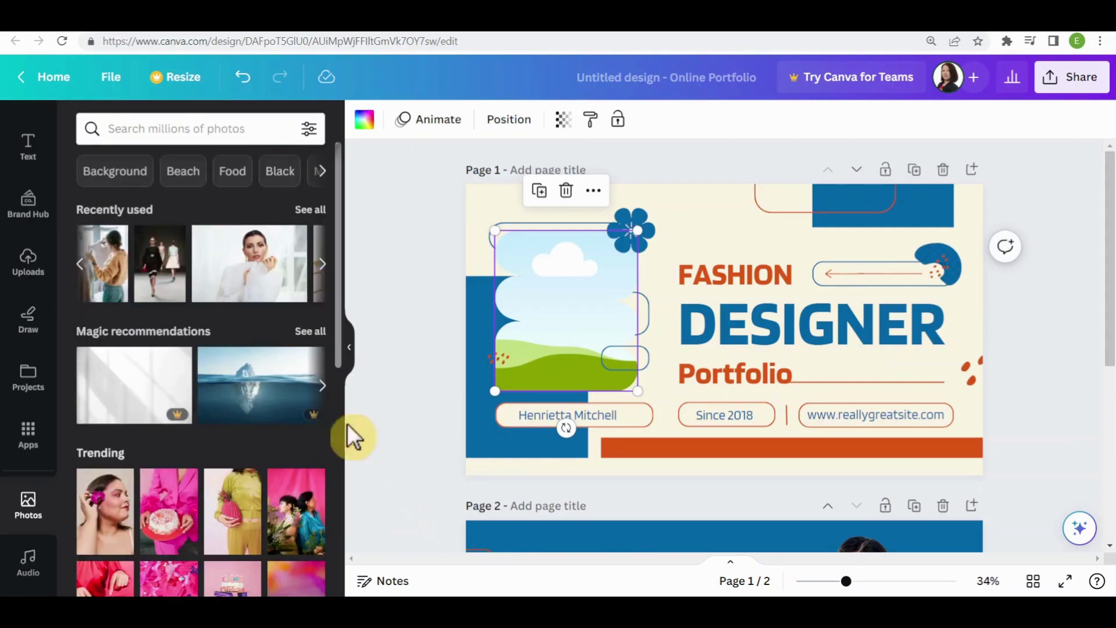
drag(250, 297, 510, 326)
double_click(575, 297)
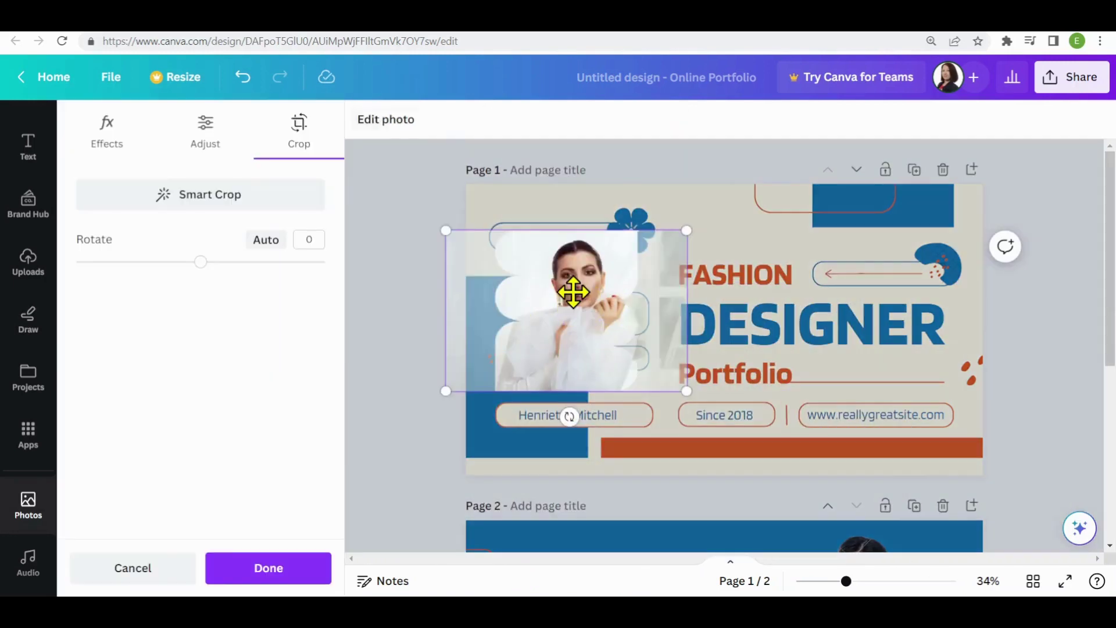
mouse_move(587, 316)
mouse_down()
mouse_move(622, 312)
mouse_move(573, 314)
mouse_move(590, 313)
mouse_up()
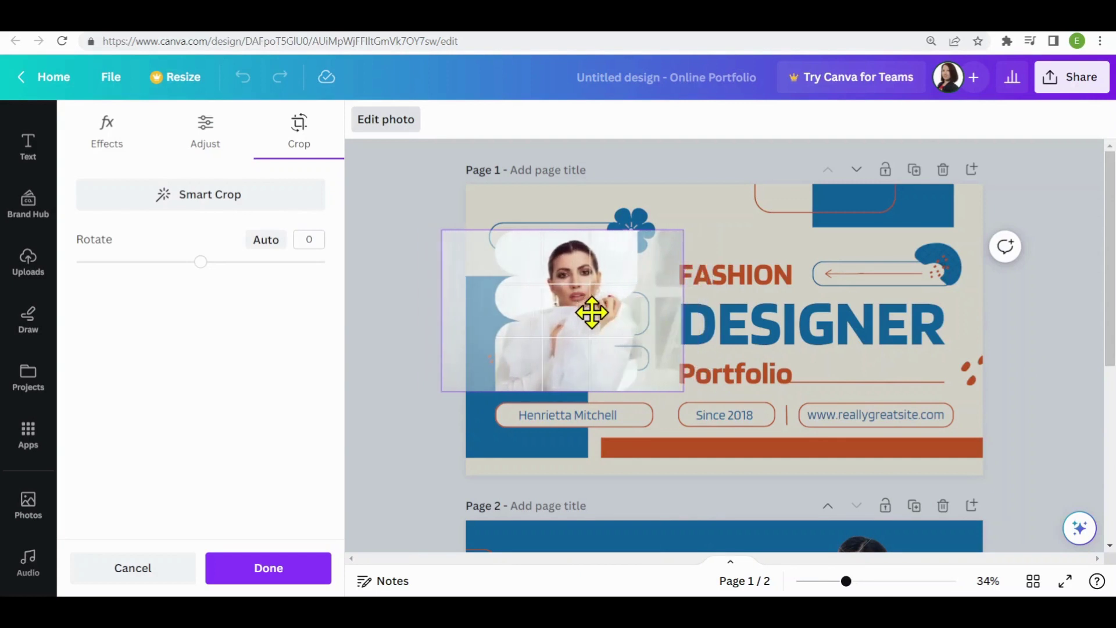
click(1033, 376)
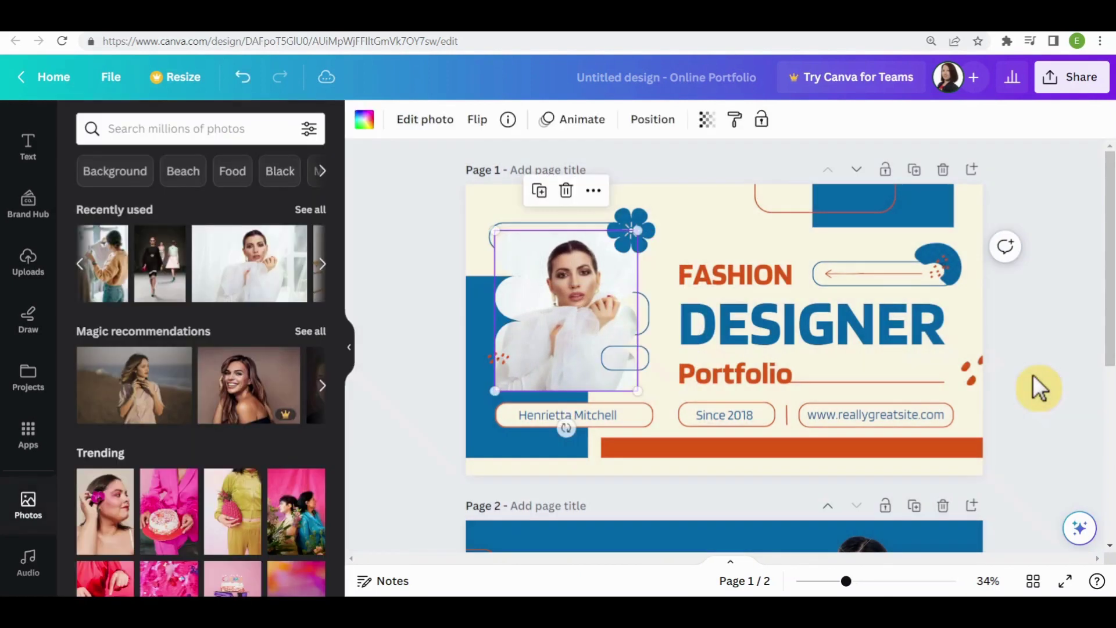
click(1033, 376)
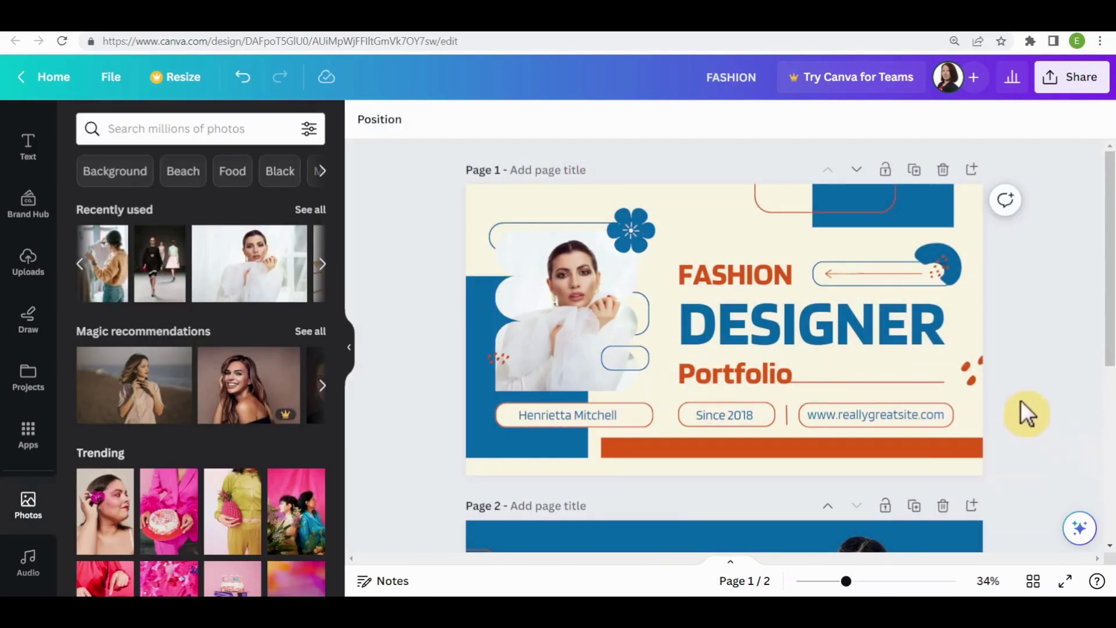
- Replace the orange "FASHION" heading text on page 1 with "服裝"
click(738, 271)
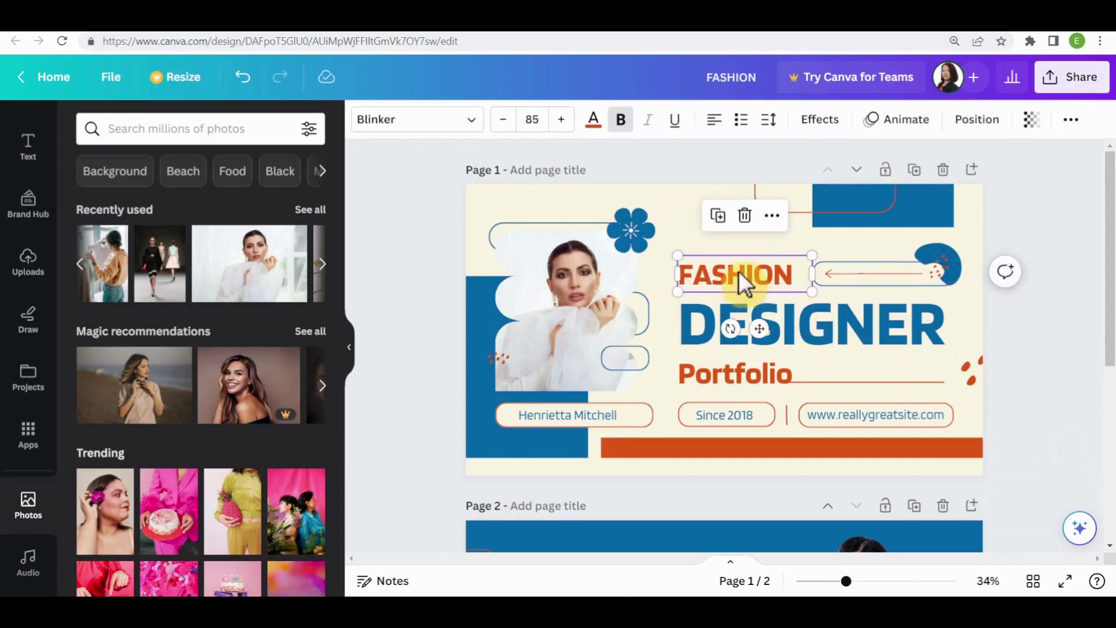
click(738, 271)
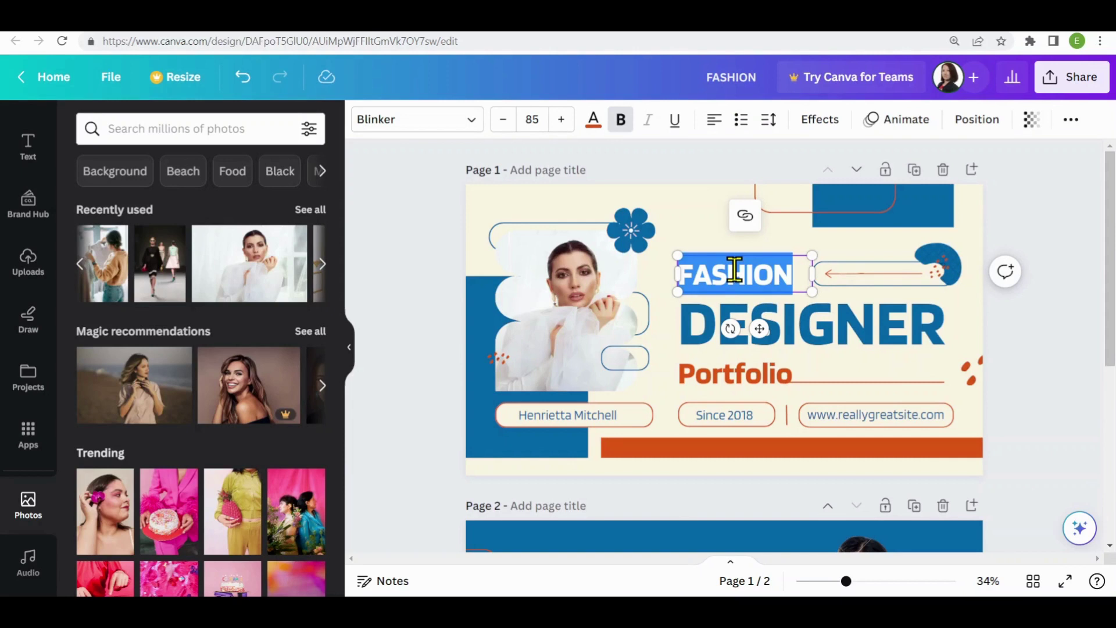
text(服装)
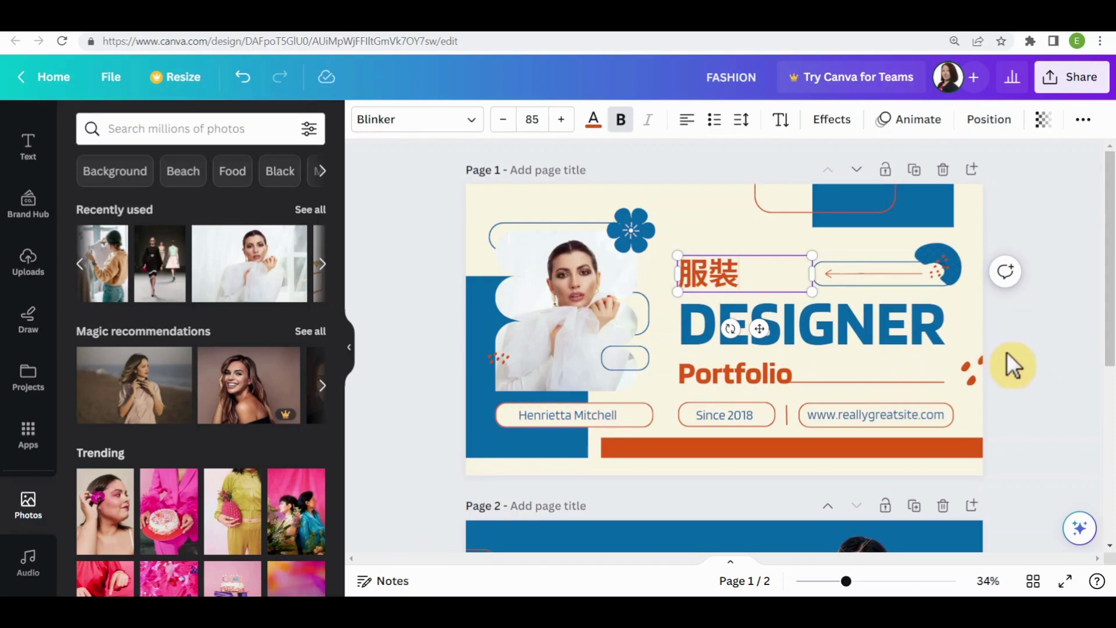
- Add a default heading text box to page 1 and delete it again
click(25, 152)
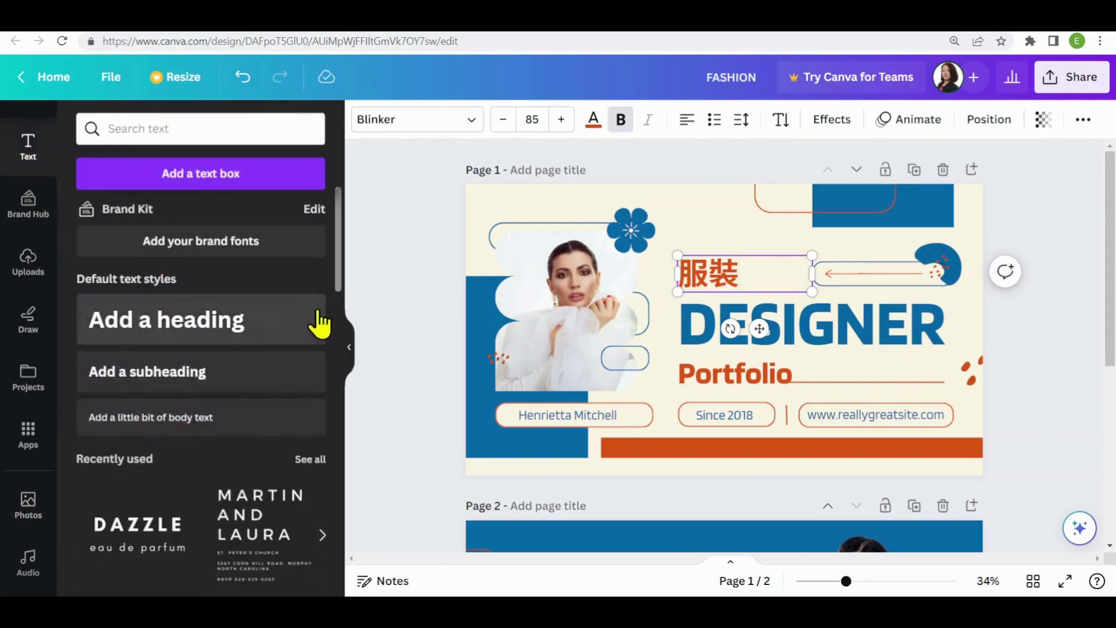
click(173, 328)
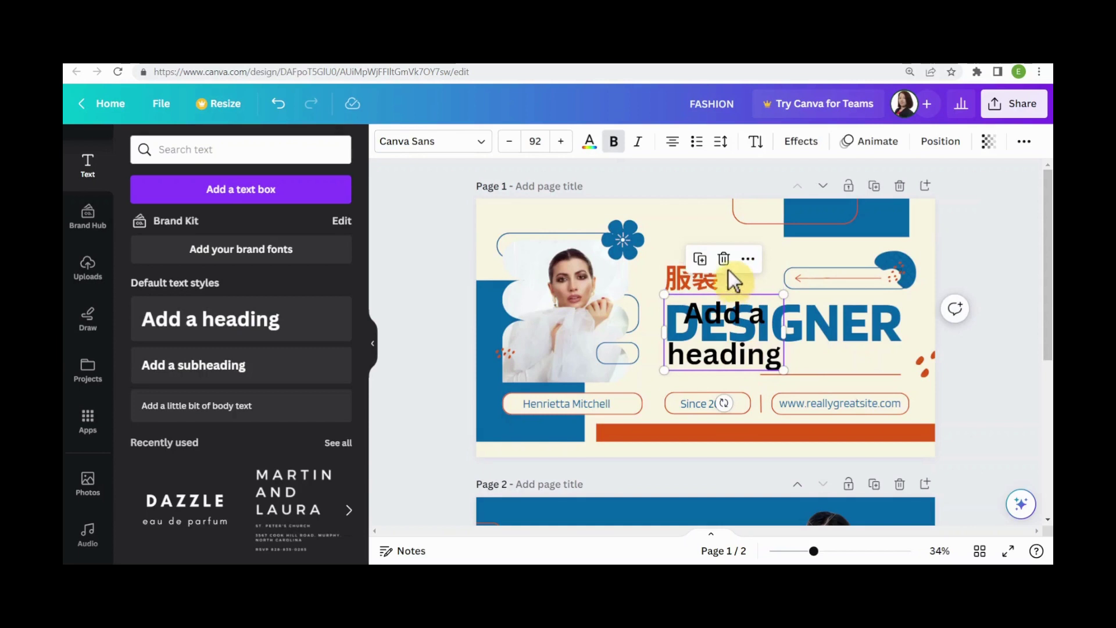
key(Delete)
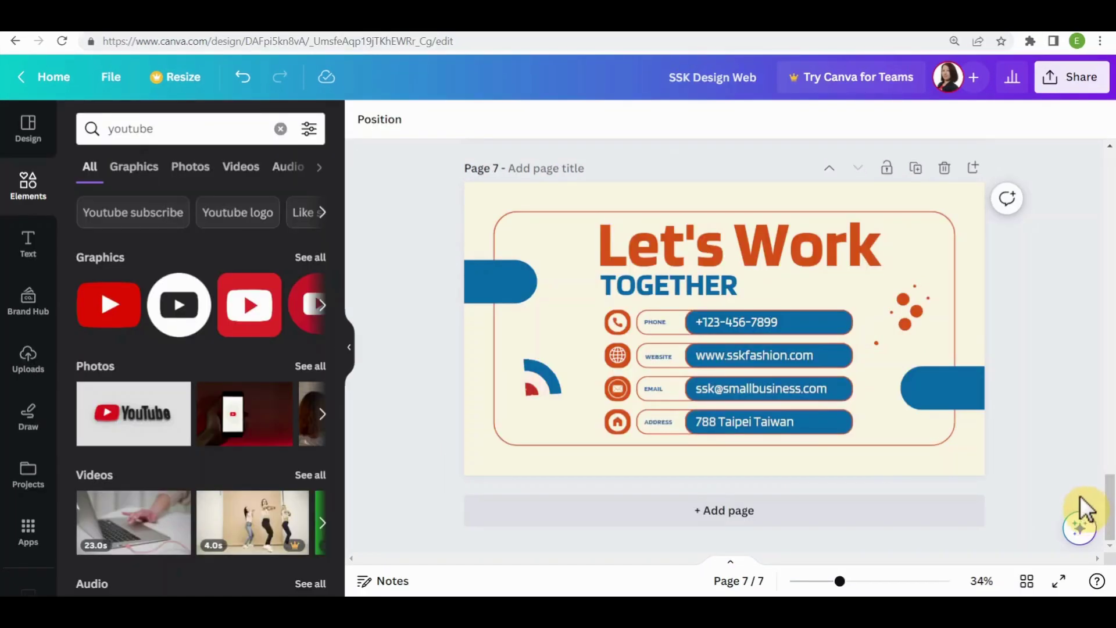
- Link the email text on page 7 to the contact's email address and remove the text's underline
click(752, 391)
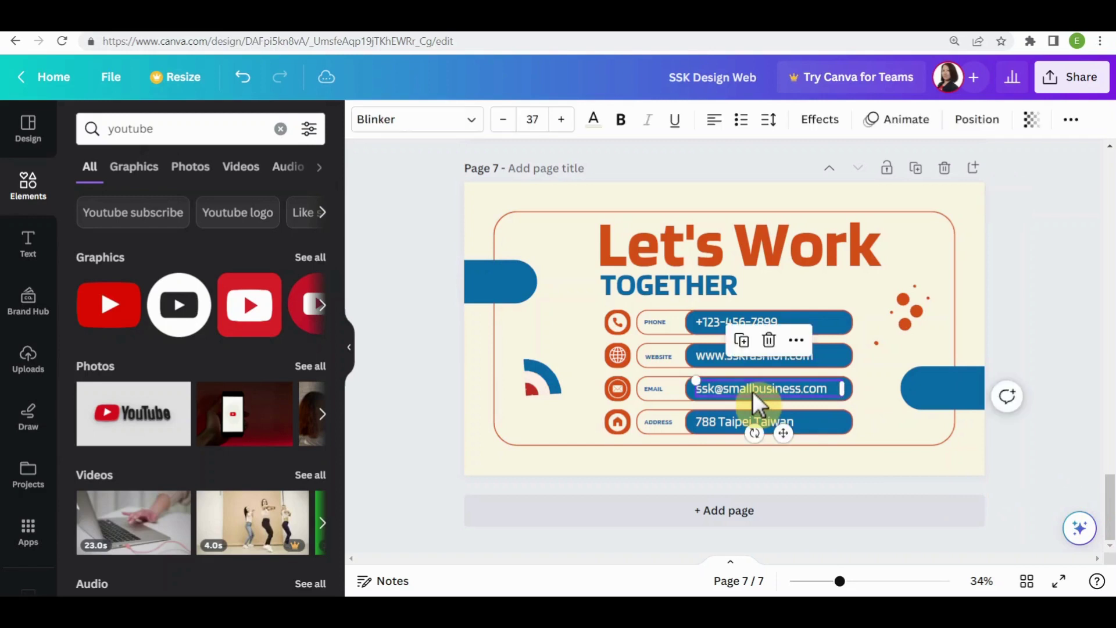
click(797, 342)
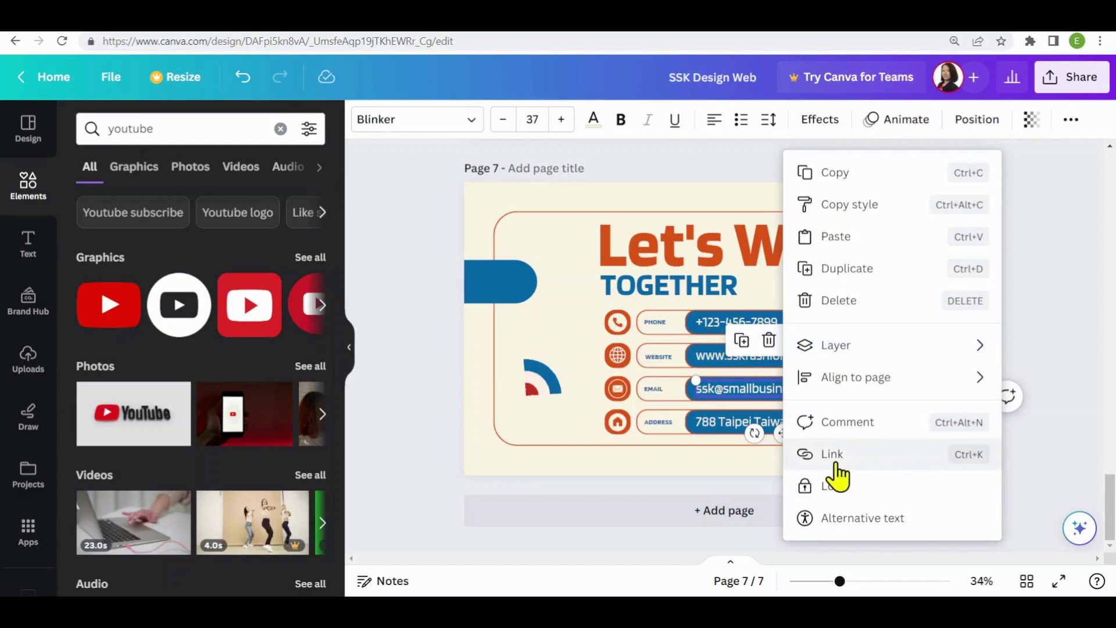
click(859, 455)
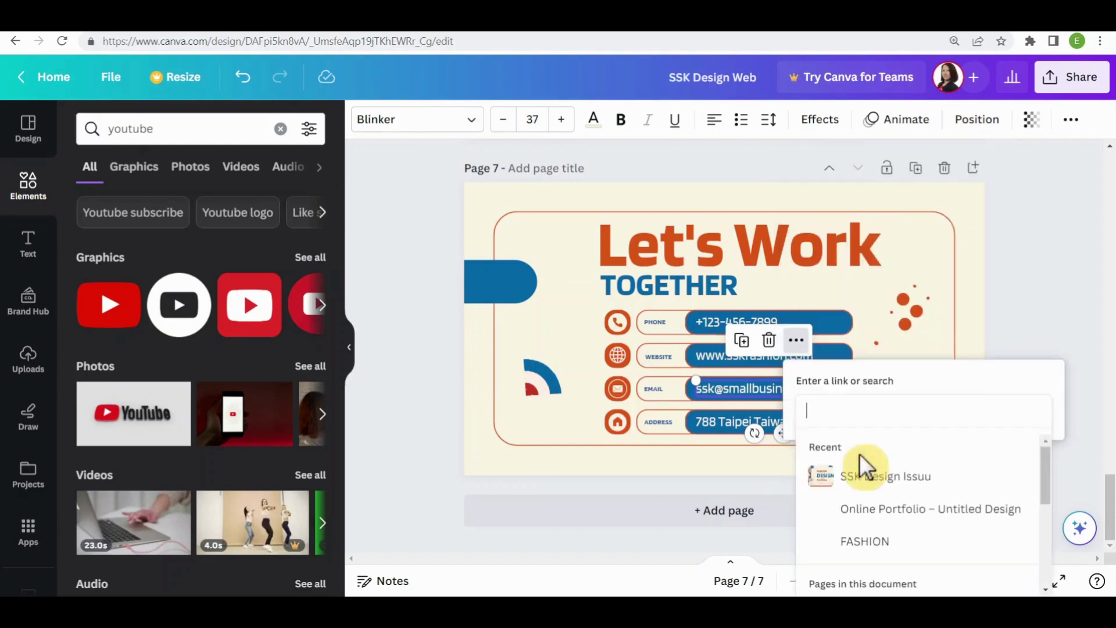
click(878, 416)
key(ctrl+v)
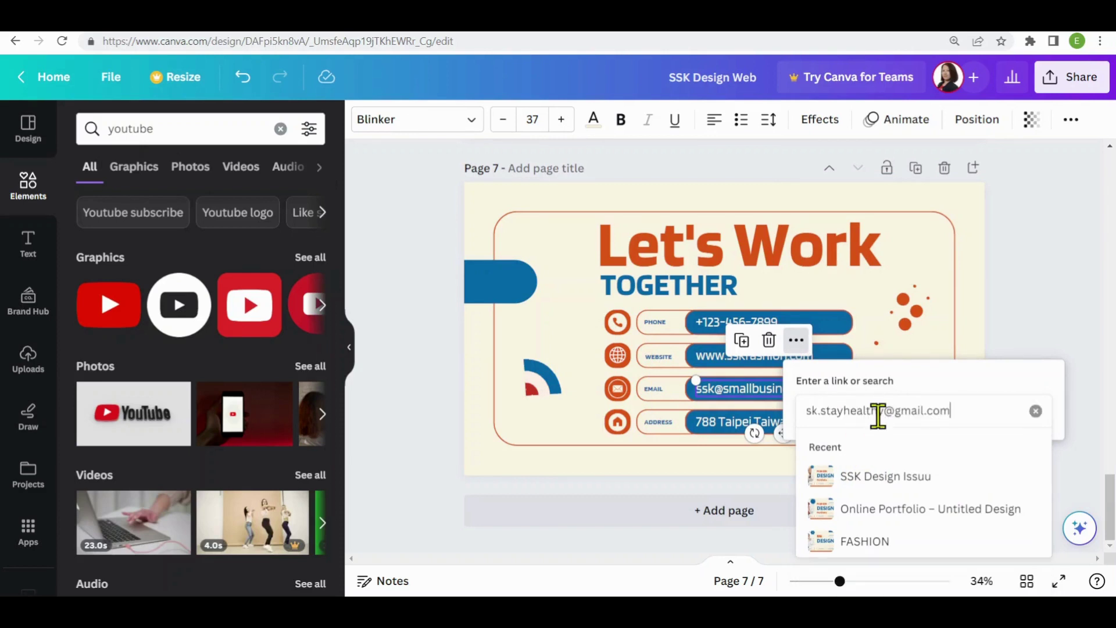
key(Return)
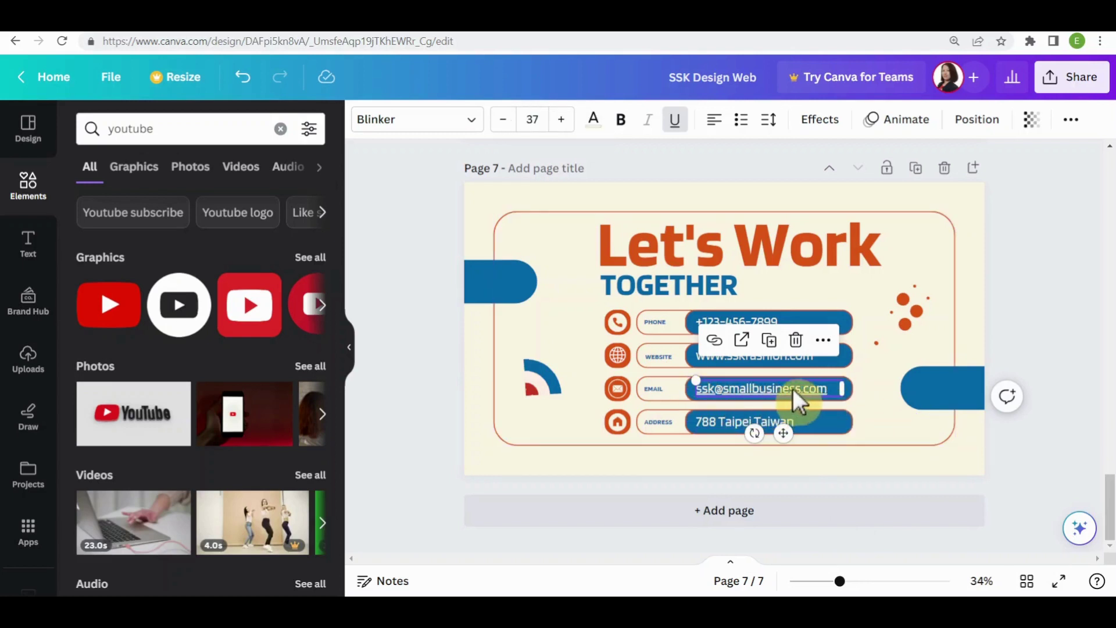
click(674, 122)
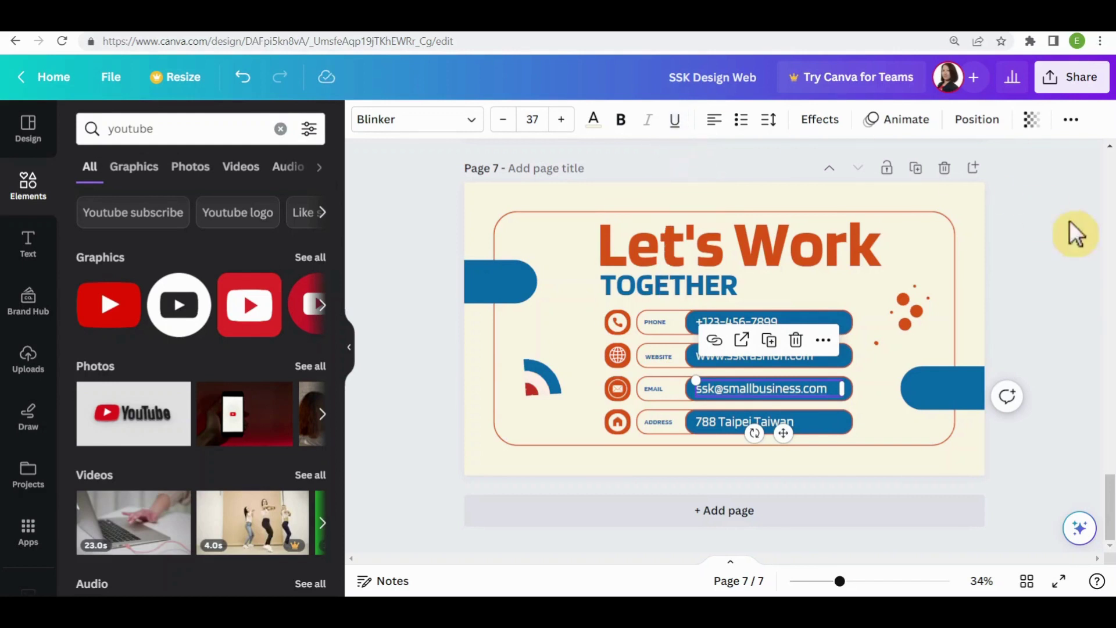
- Open the link entry for the "TRENDY" picture inside the phone frame on page 6
scroll(1034, 349, up, 2)
scroll(1030, 353, up, 5)
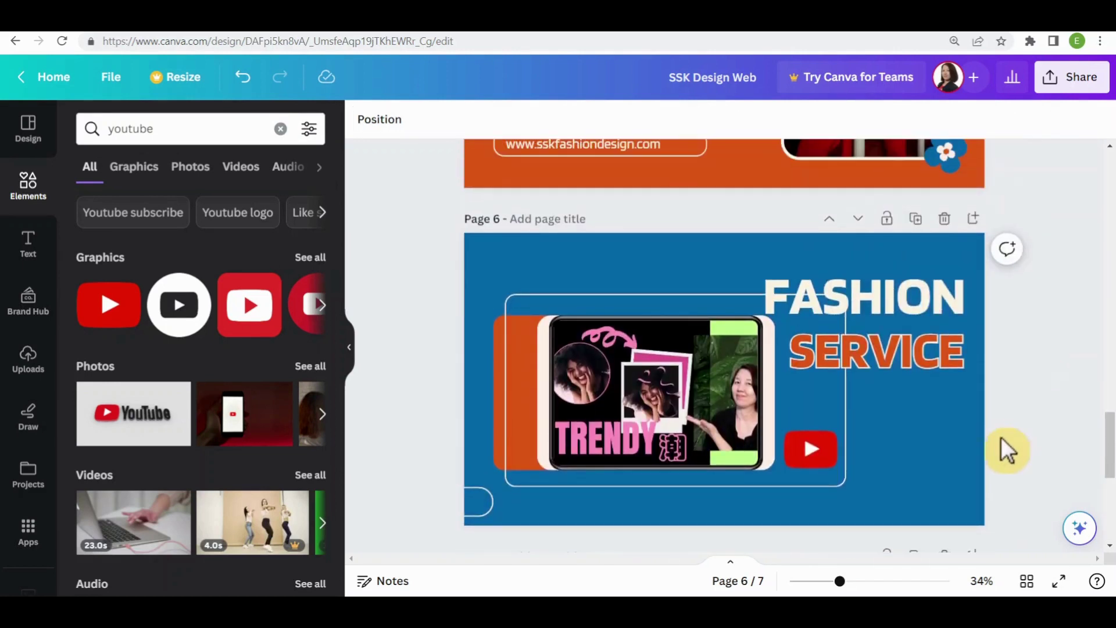
click(928, 448)
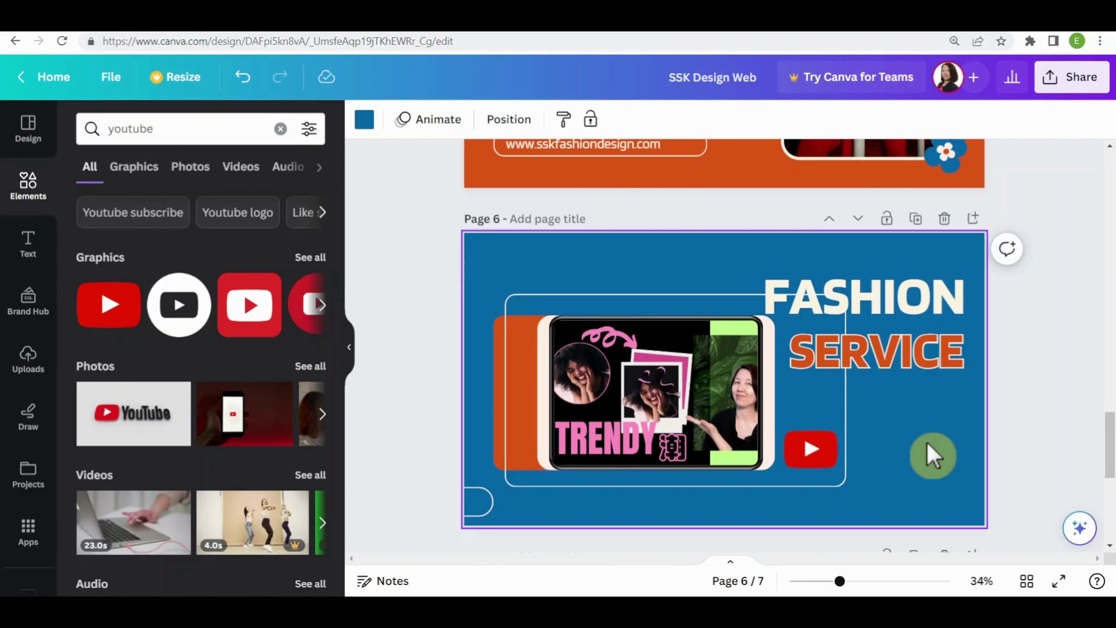
click(615, 345)
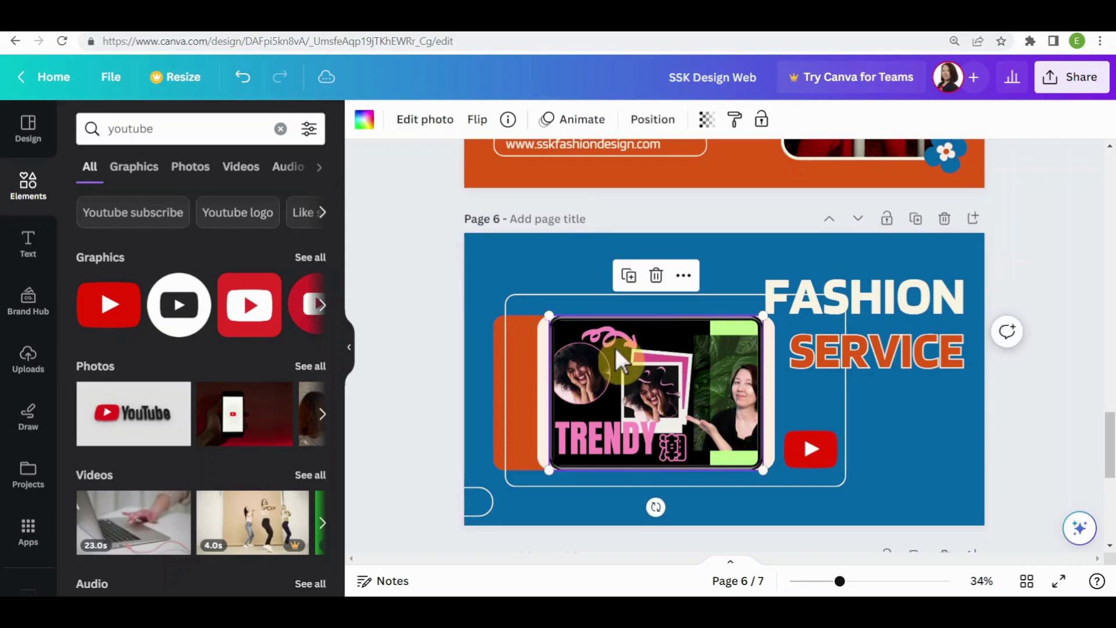
click(685, 277)
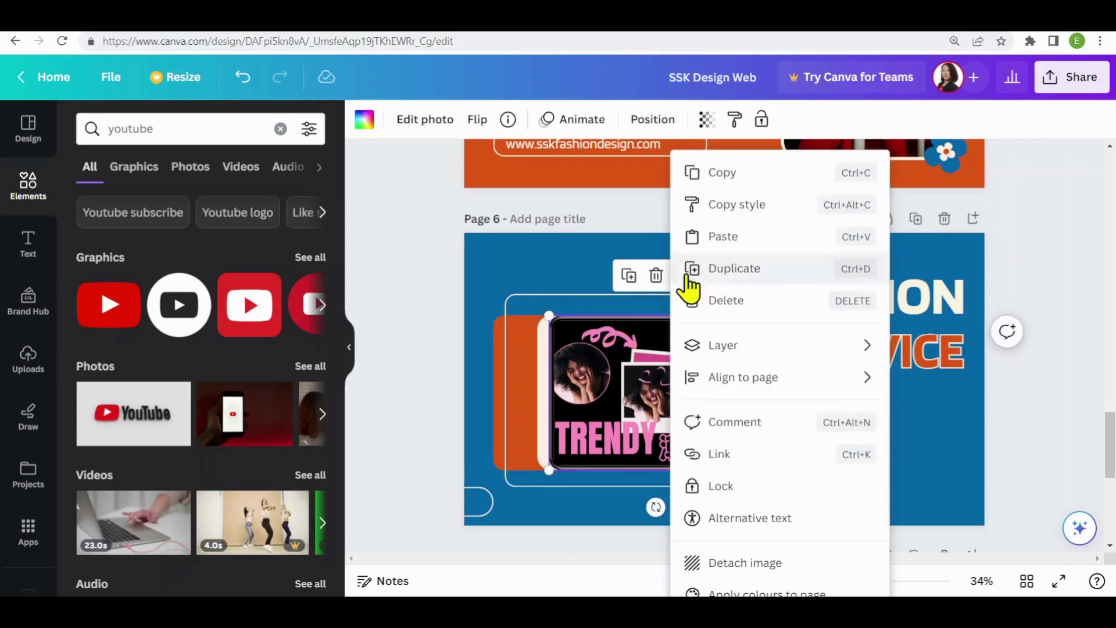
click(744, 457)
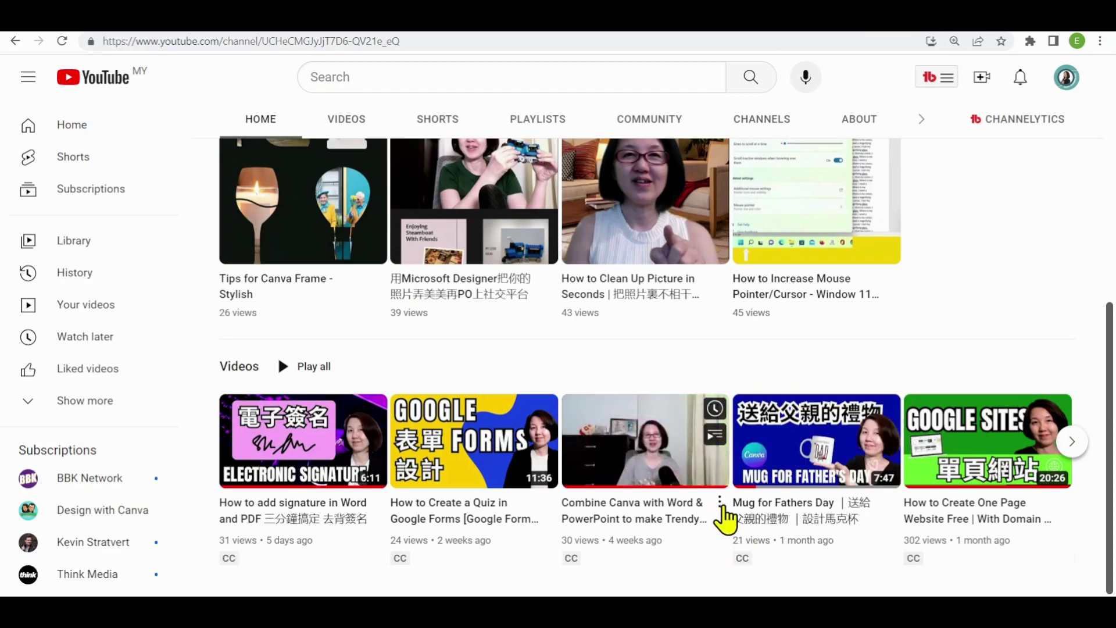
- On the YouTube channel page, copy the share link of the video "Combine Canva with Word & PowerPoint to make Trendy…"
click(719, 502)
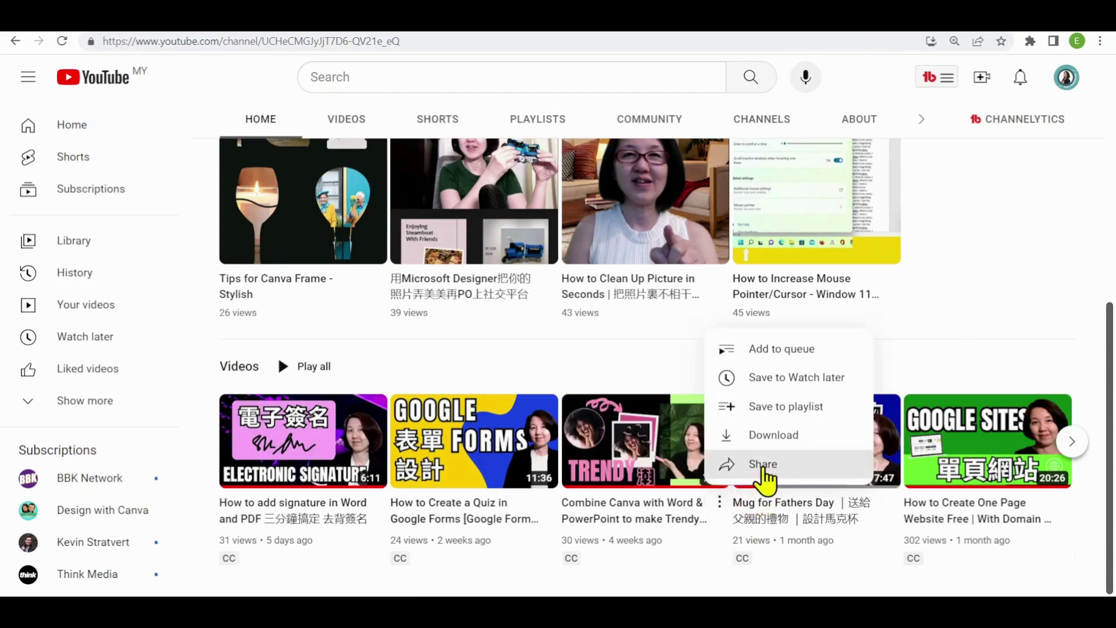
click(762, 465)
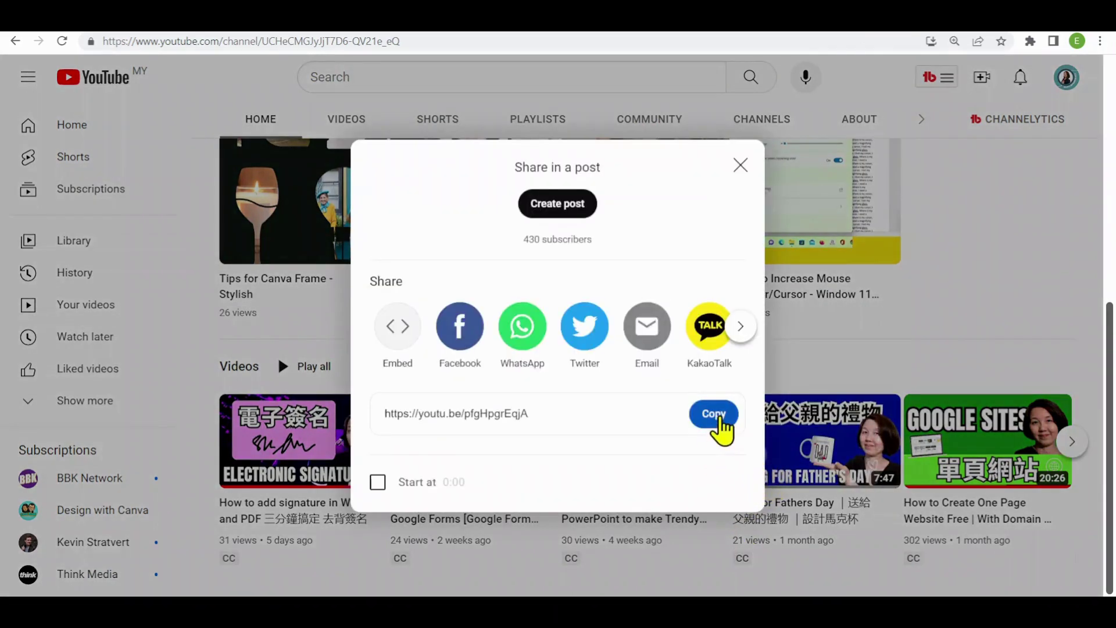
click(720, 417)
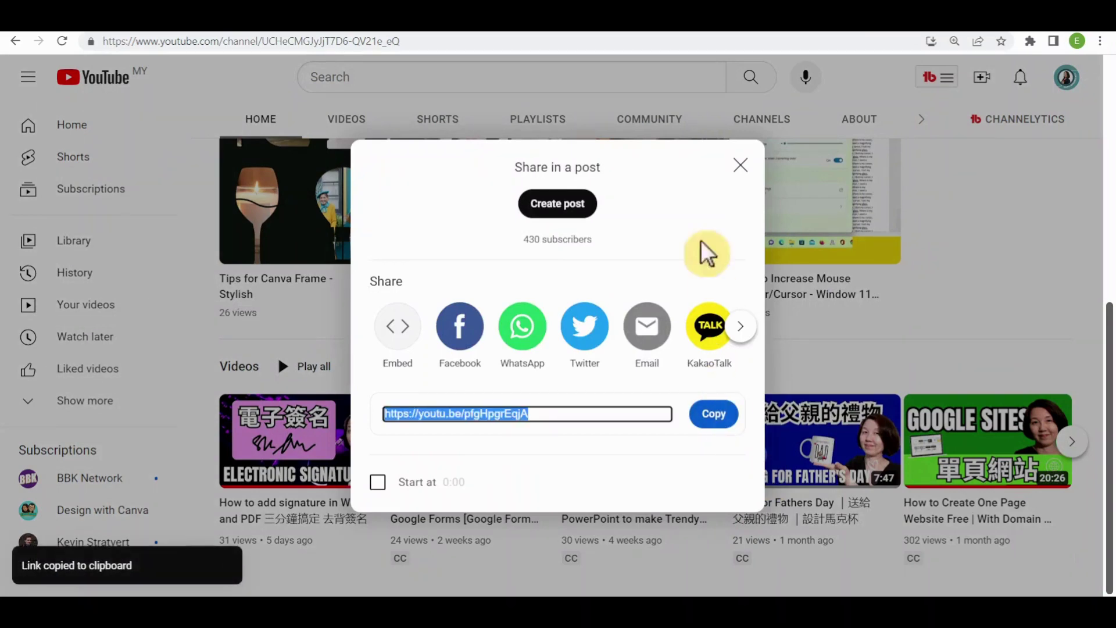
- Return to the Canva design, link the "TRENDY" picture on page 6 to the copied YouTube video address, and deselect it
click(345, 26)
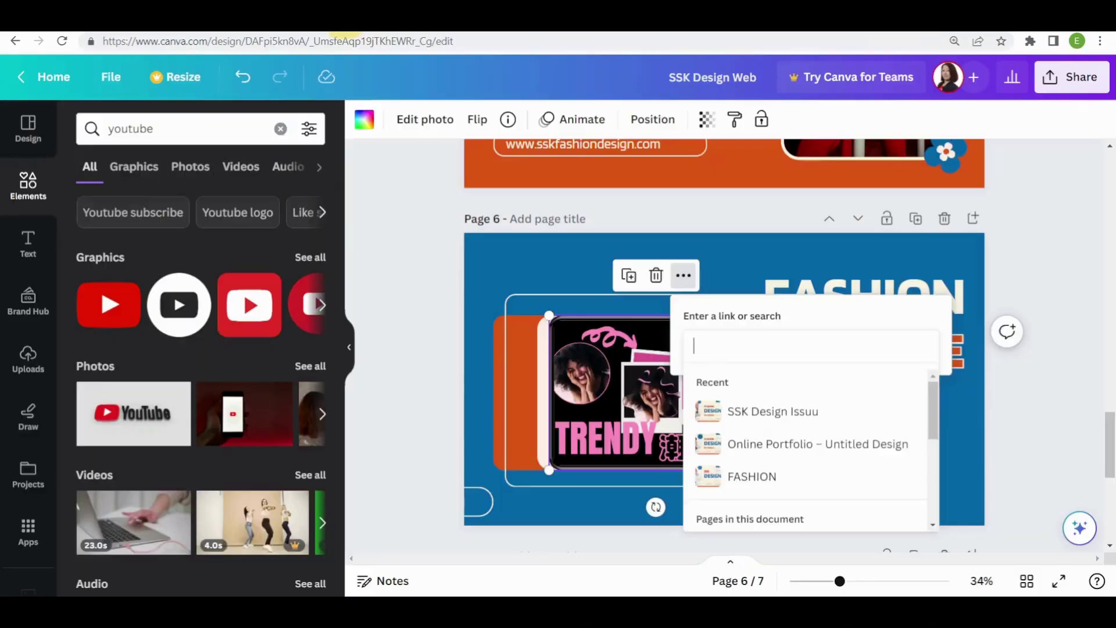
click(734, 346)
key(ctrl+v)
key(Return)
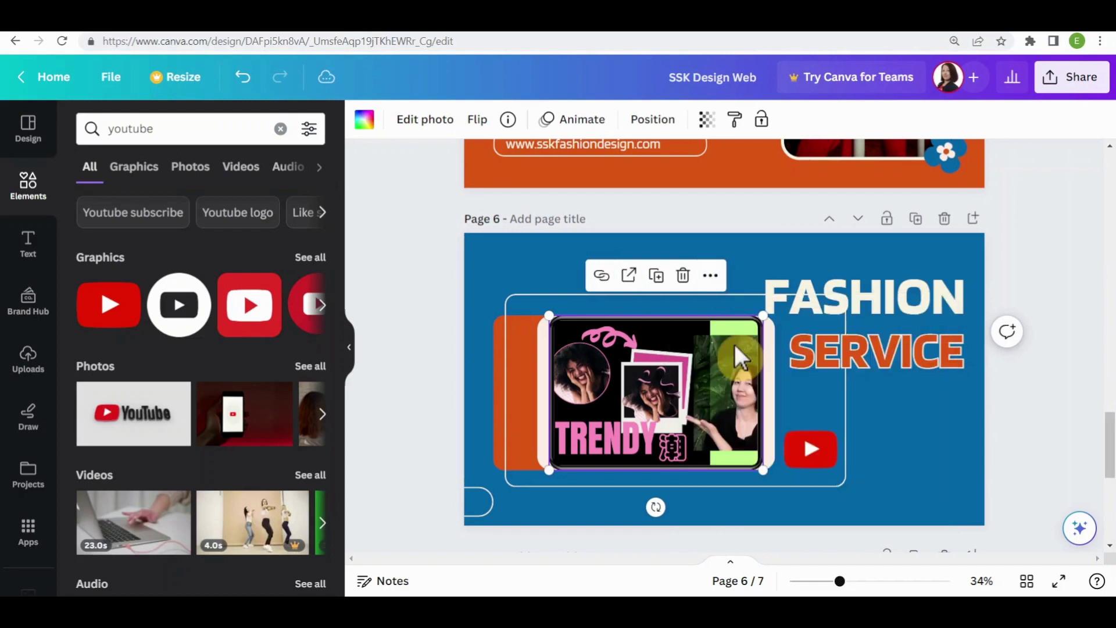
click(1083, 309)
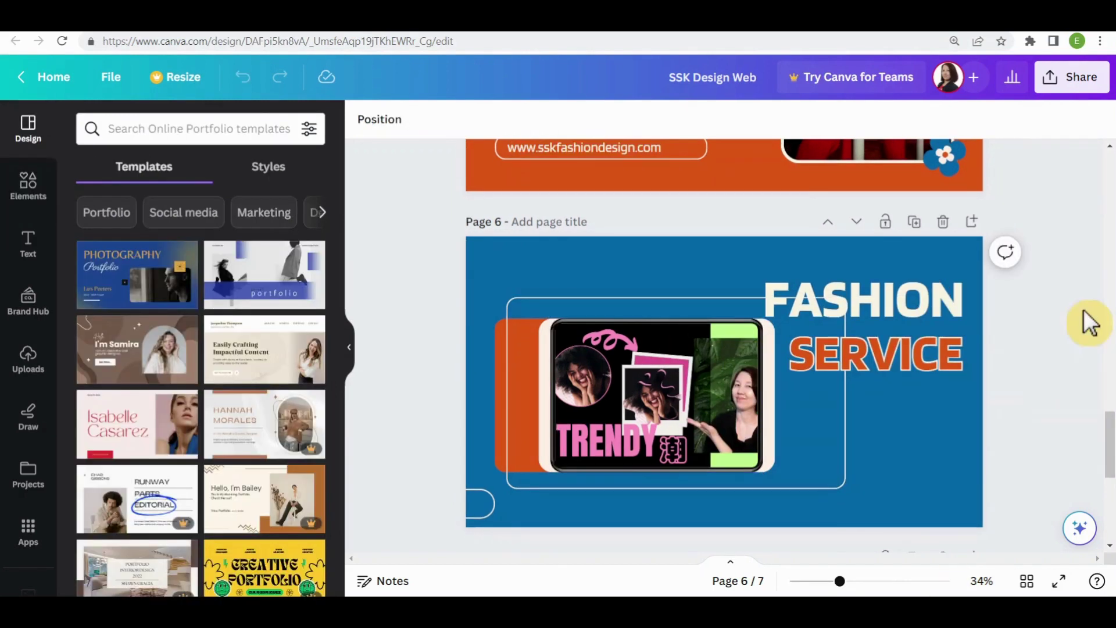
- Return to page 1 and open the website publishing options for the SSK Design Web design
scroll(1083, 309, up, 10)
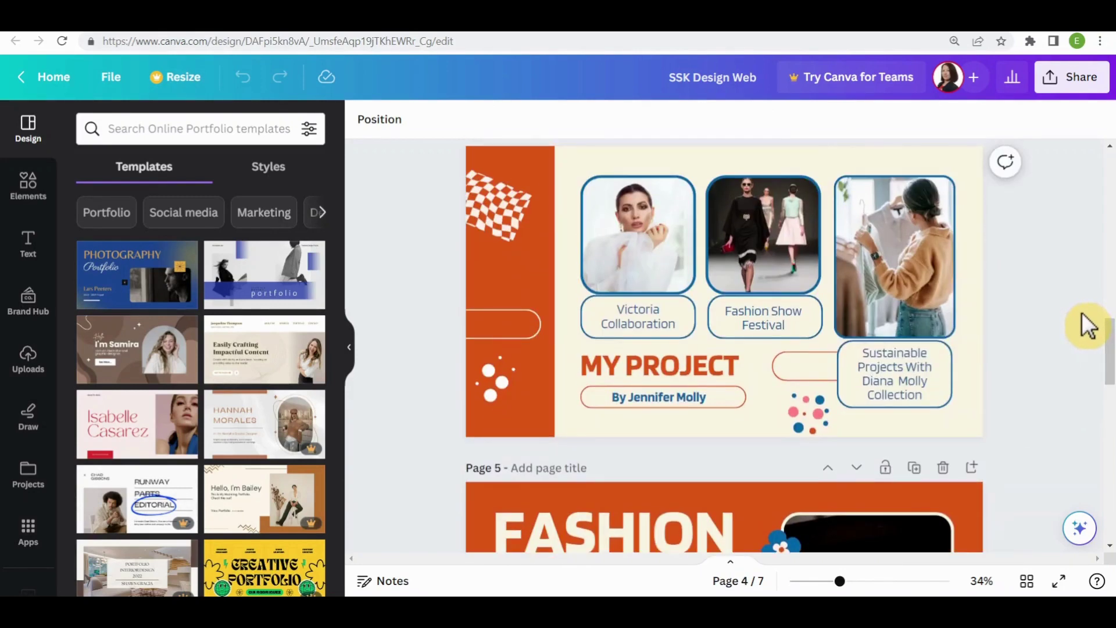
scroll(1082, 312, up, 15)
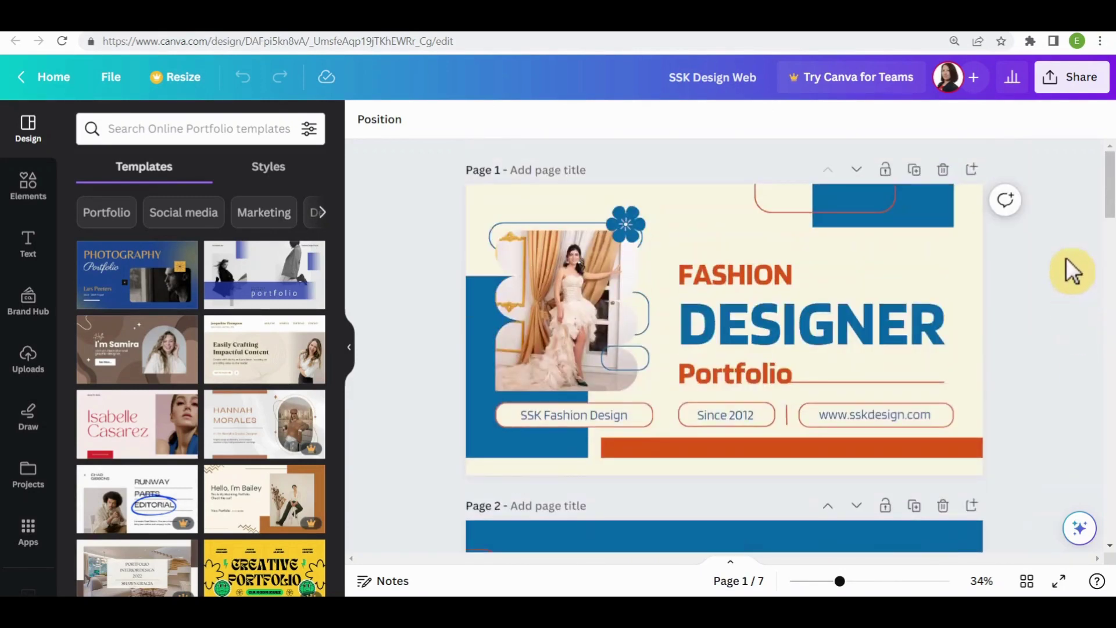
click(1084, 80)
scroll(937, 424, down, 2)
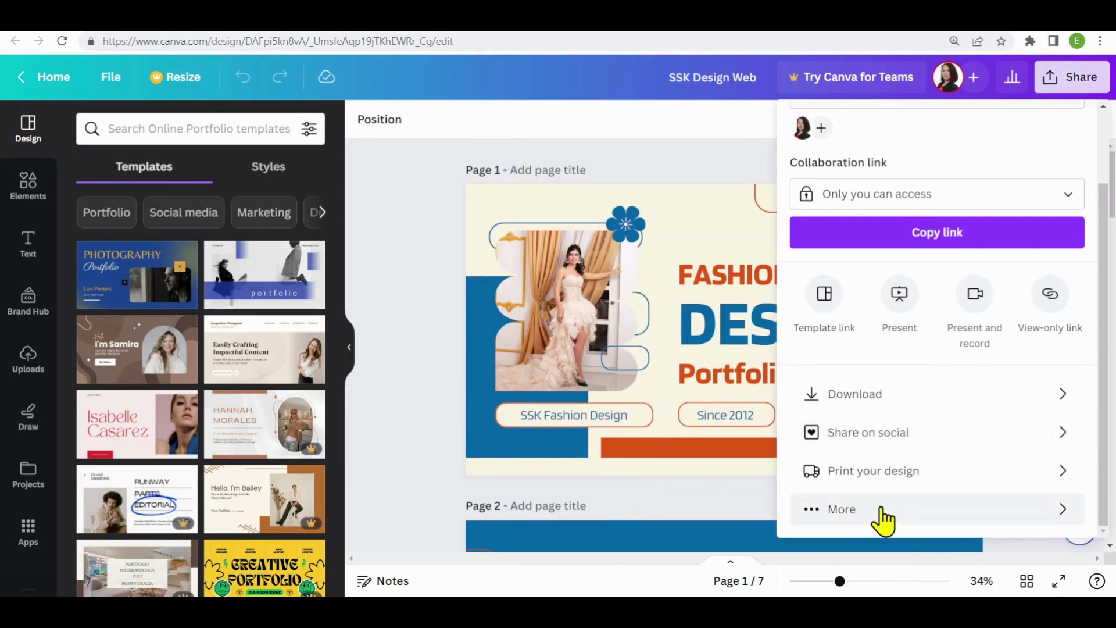
click(883, 517)
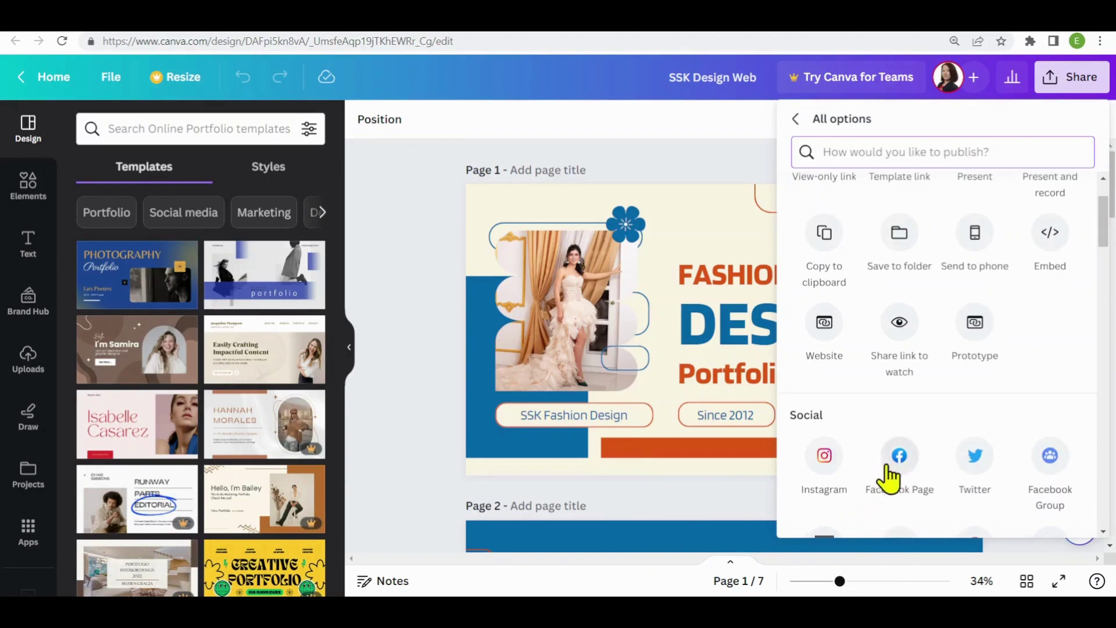
click(824, 329)
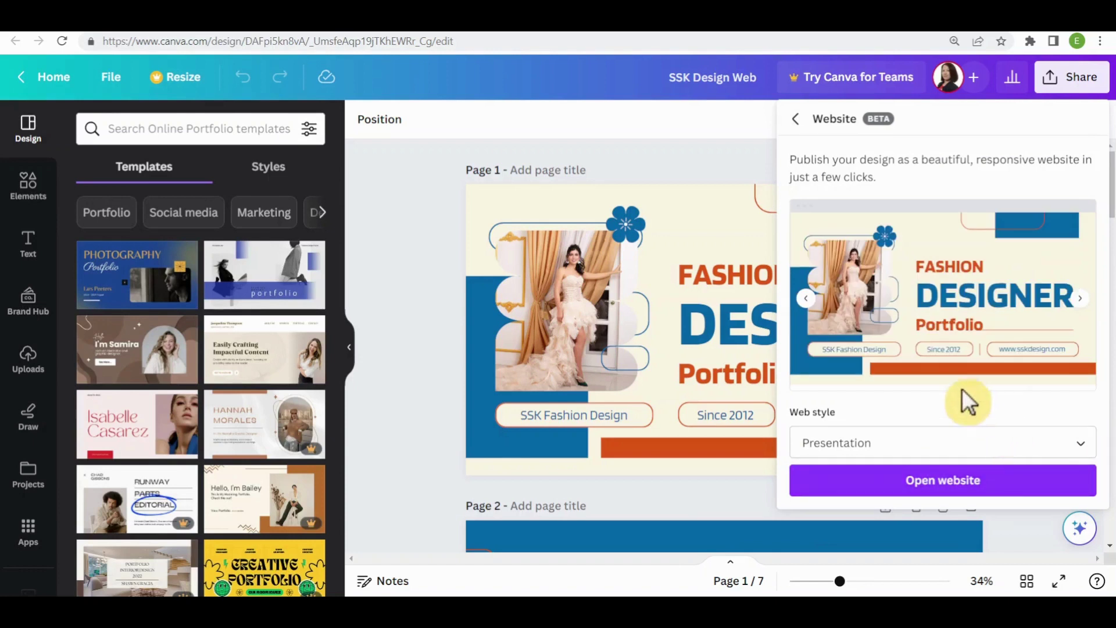
- Set the web style to Scrolling and open the design as a website
click(985, 450)
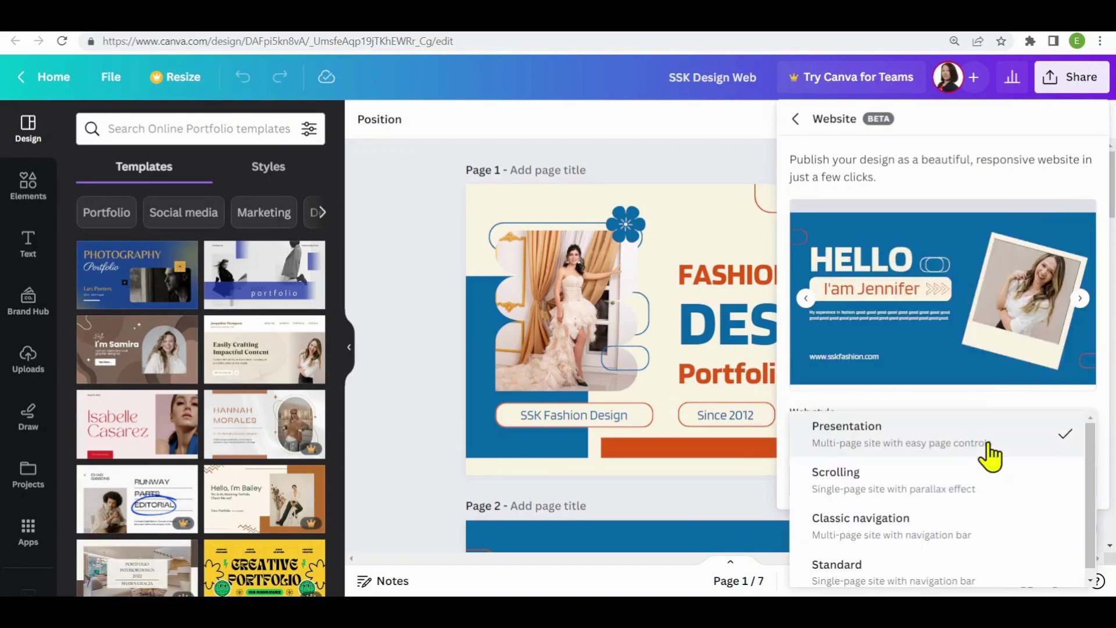
scroll(997, 493, down, 1)
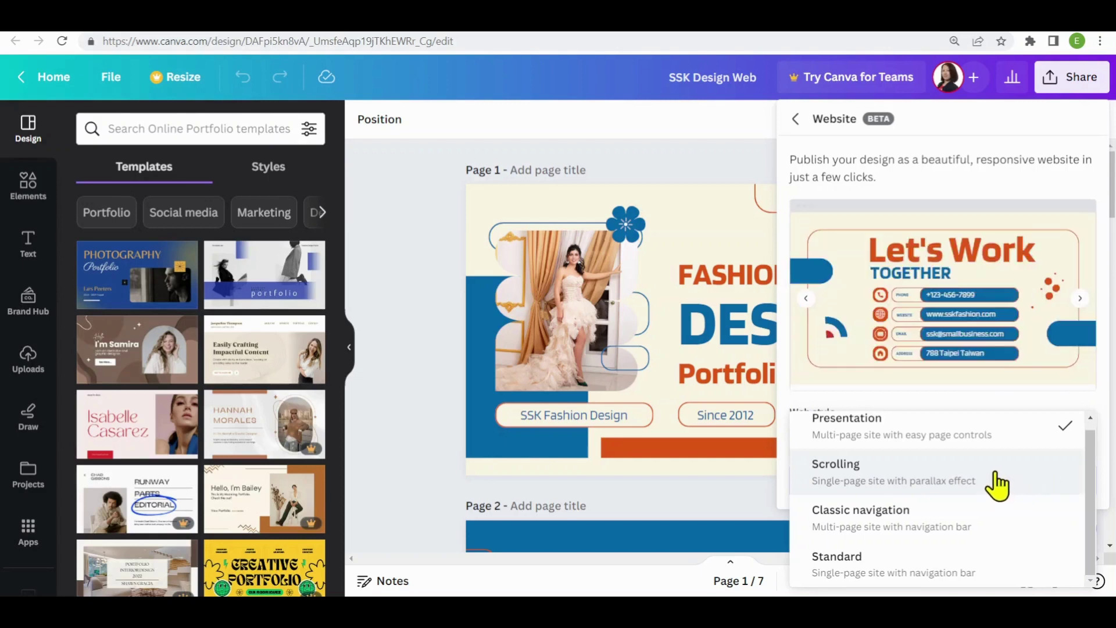
click(937, 468)
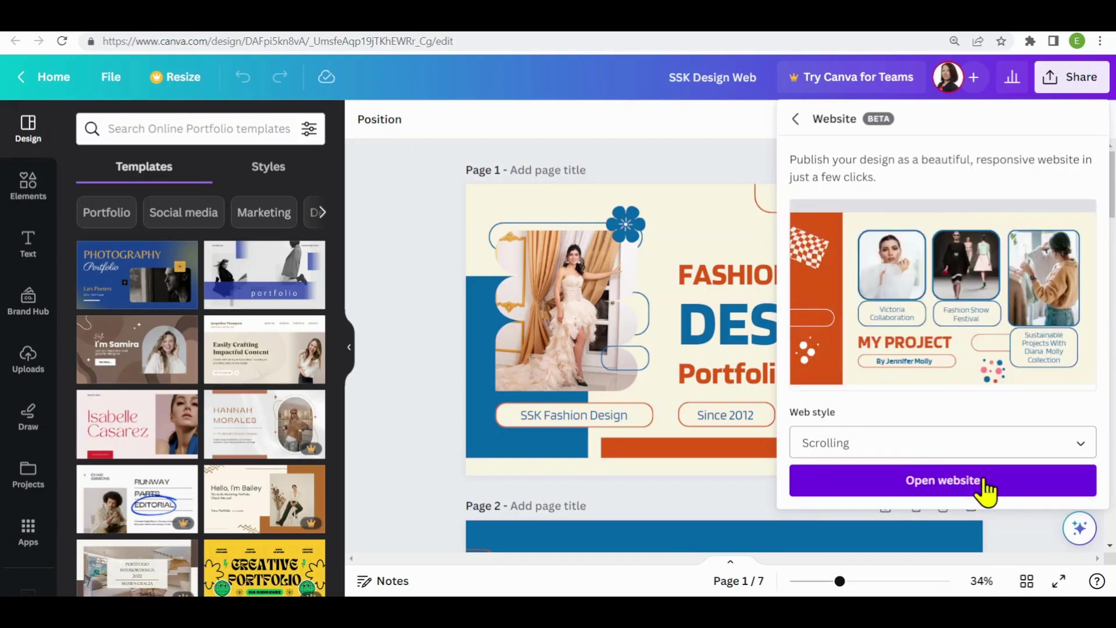
click(985, 482)
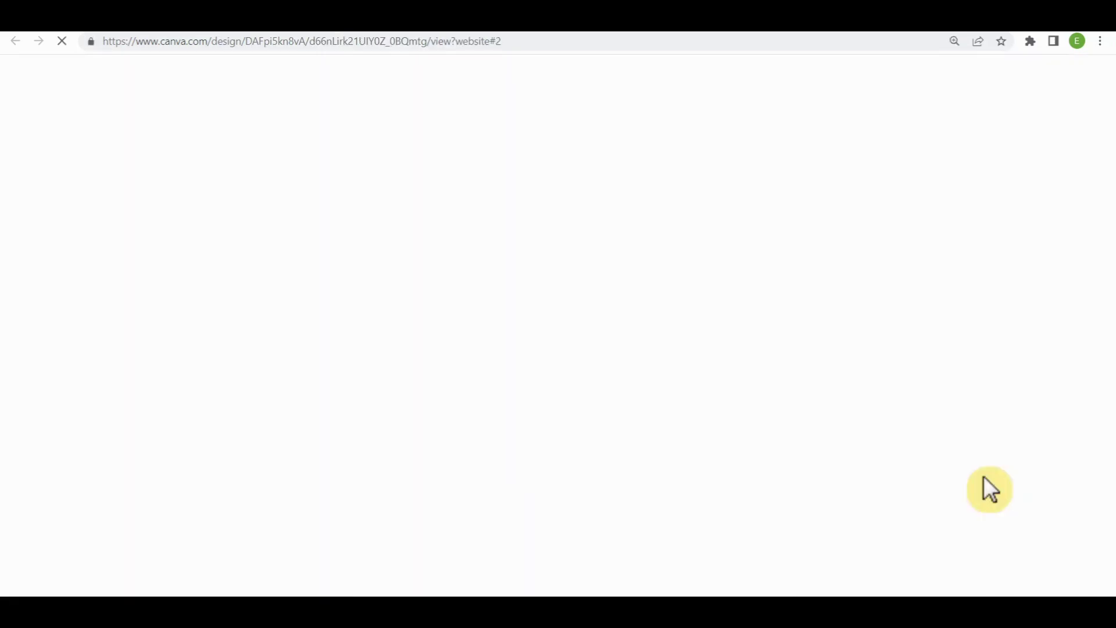